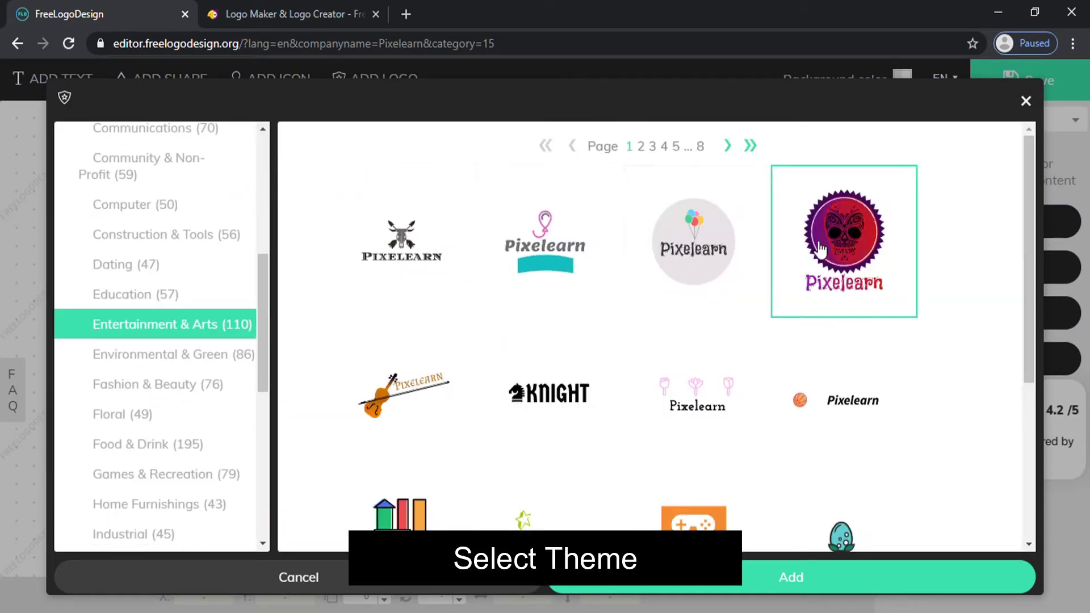
Add the purple wavy-edged badge logo from page 3 of Entertainment & Arts and select its background shape.
scroll(635, 266, down, 5)
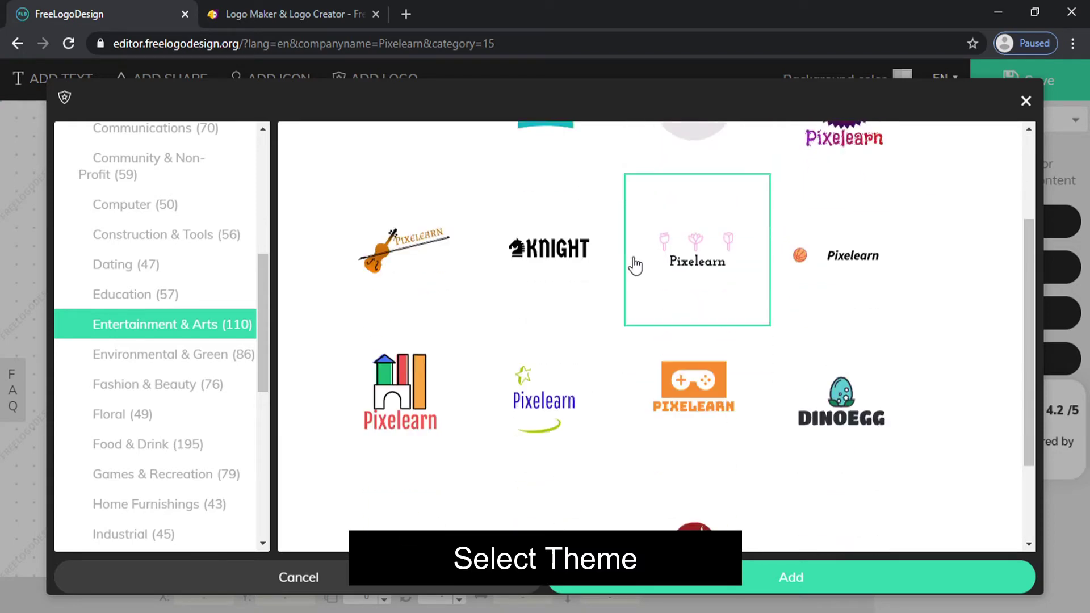
scroll(693, 373, up, 2)
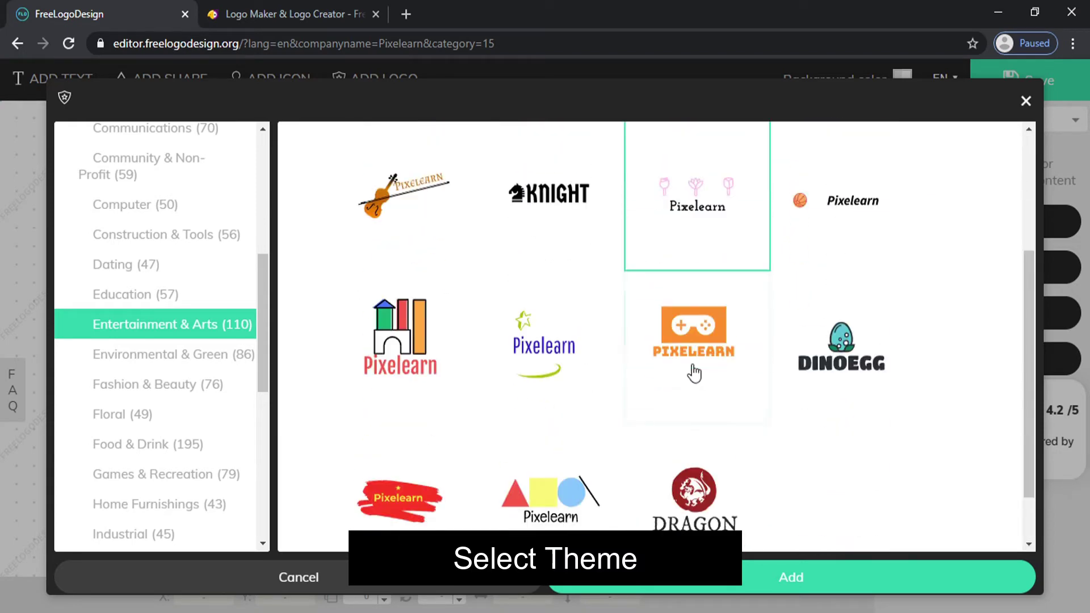
scroll(710, 454, down, 2)
click(726, 539)
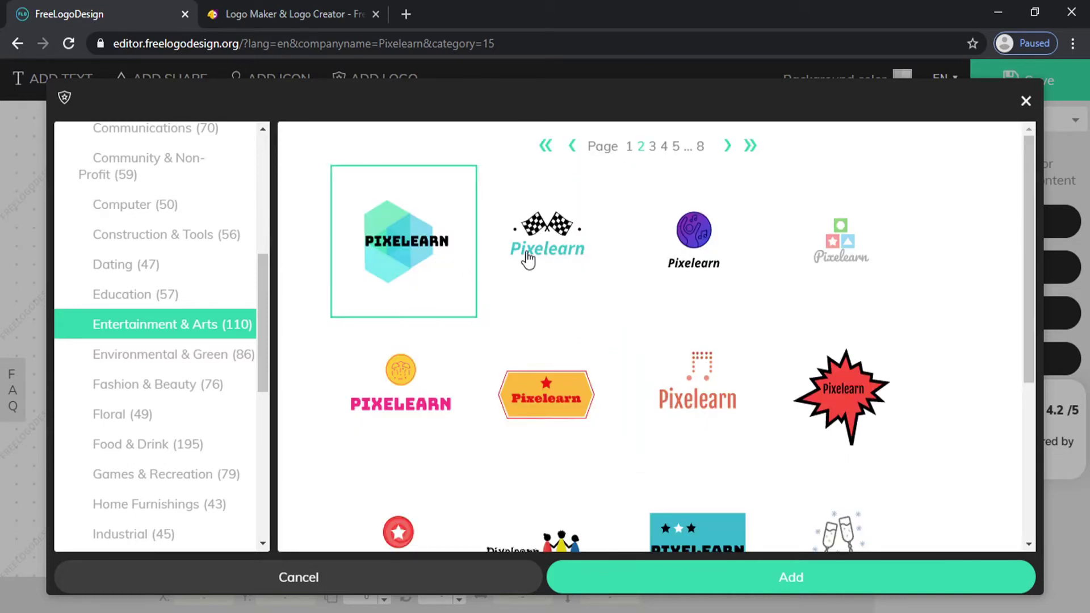
scroll(445, 246, down, 3)
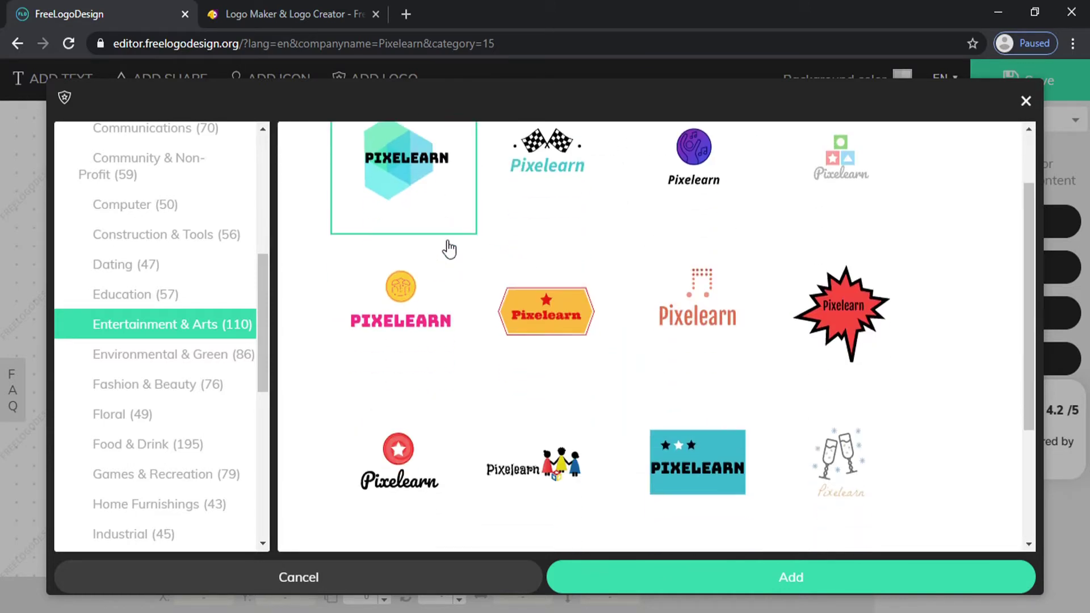
scroll(446, 246, down, 2)
scroll(446, 246, up, 5)
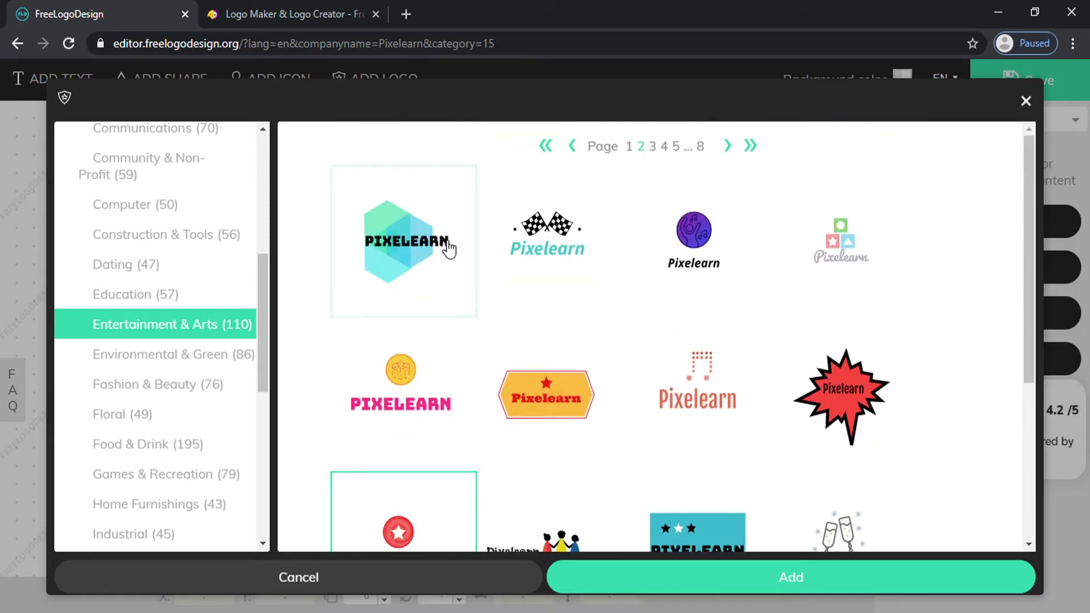
scroll(431, 256, down, 5)
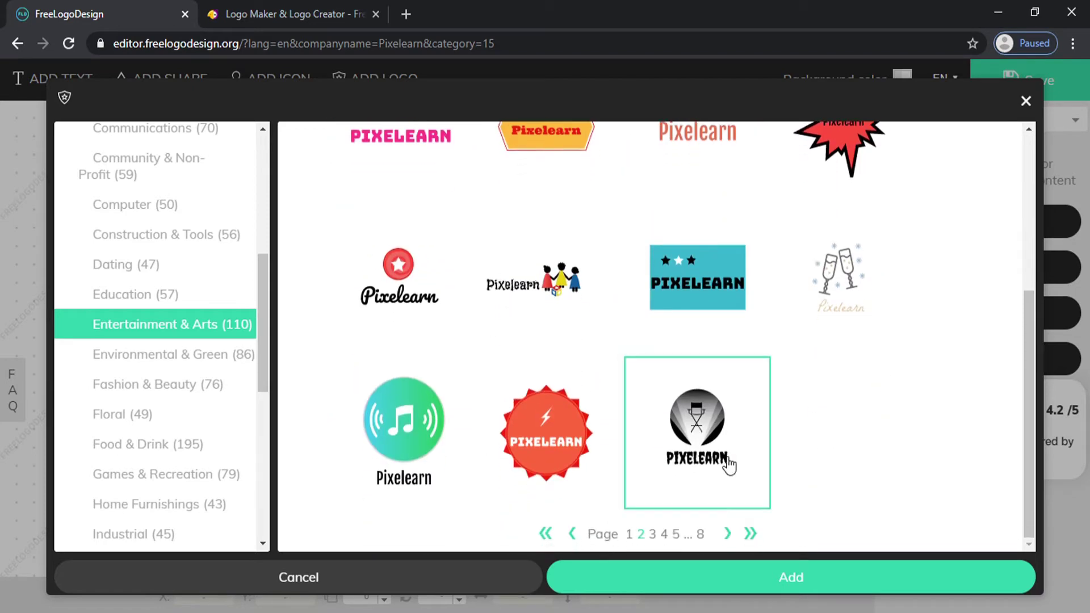
click(727, 534)
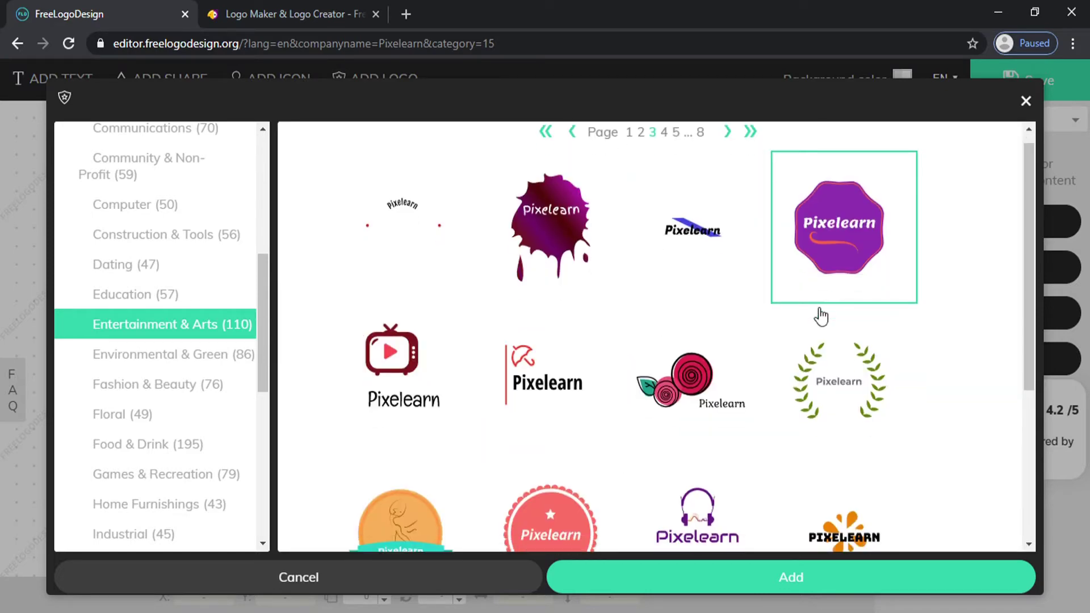
scroll(818, 316, down, 3)
scroll(820, 315, up, 3)
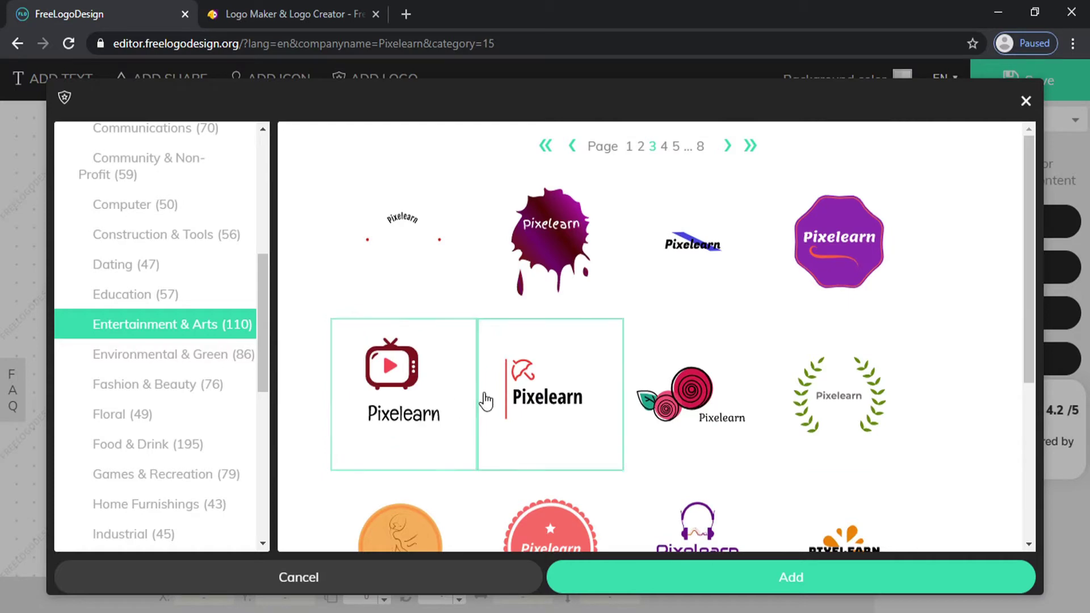
double_click(855, 260)
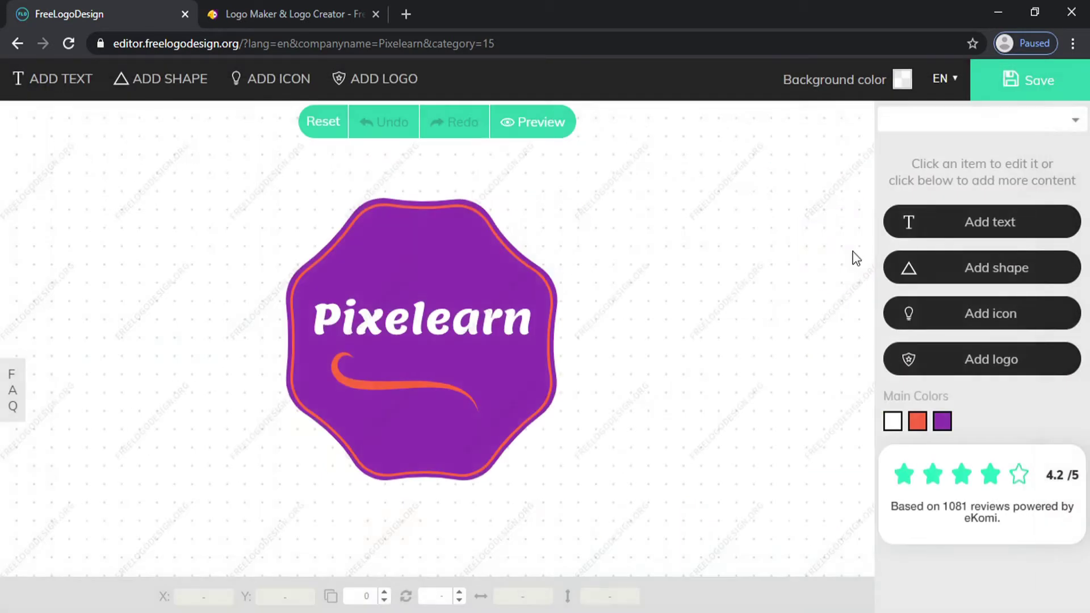
click(437, 276)
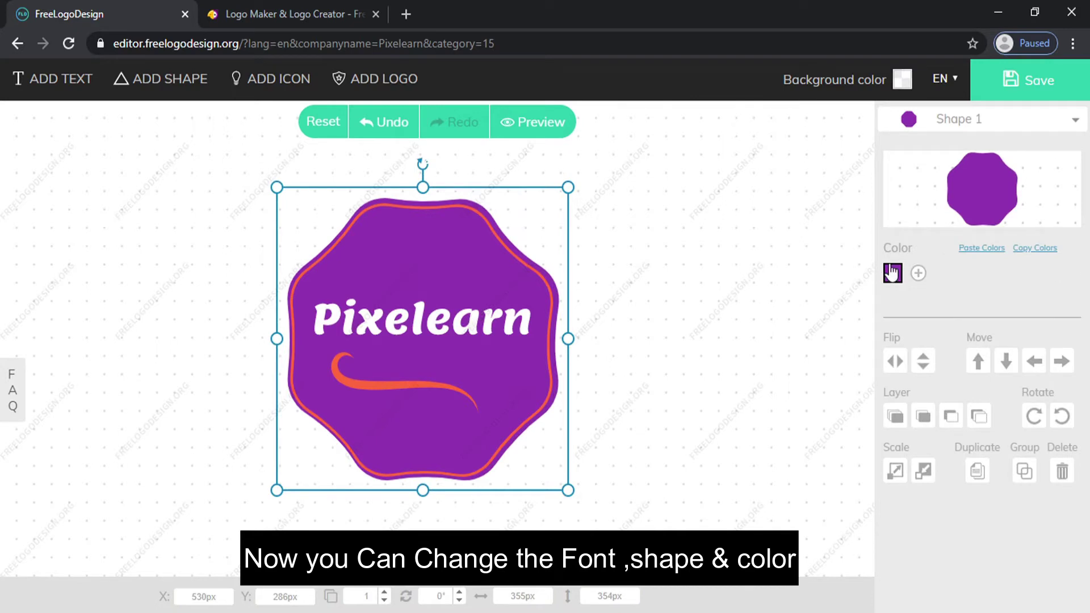
click(892, 273)
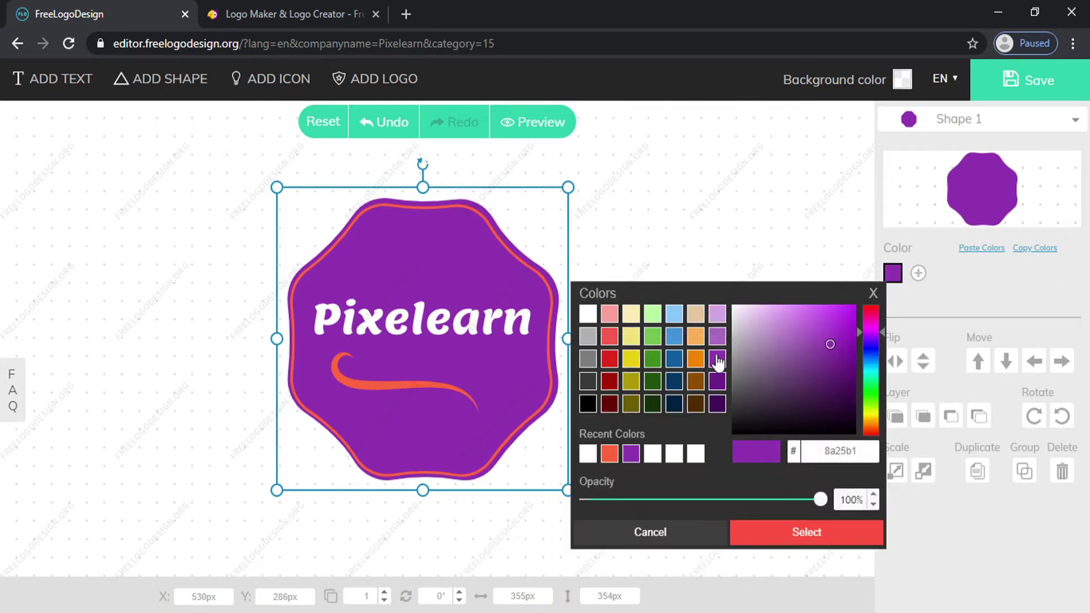
click(695, 358)
click(717, 381)
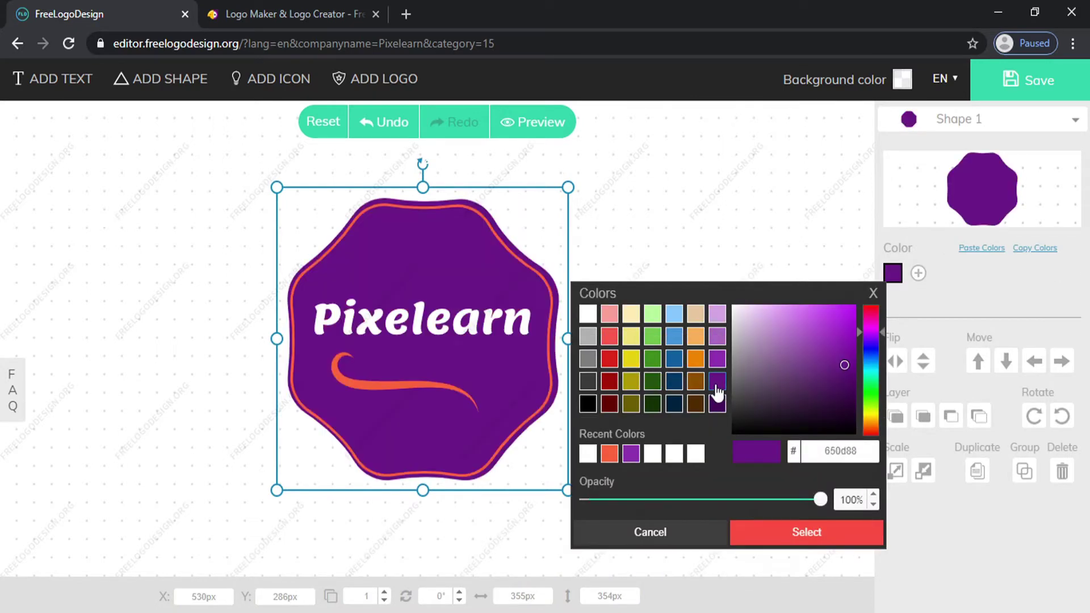
click(717, 405)
click(695, 404)
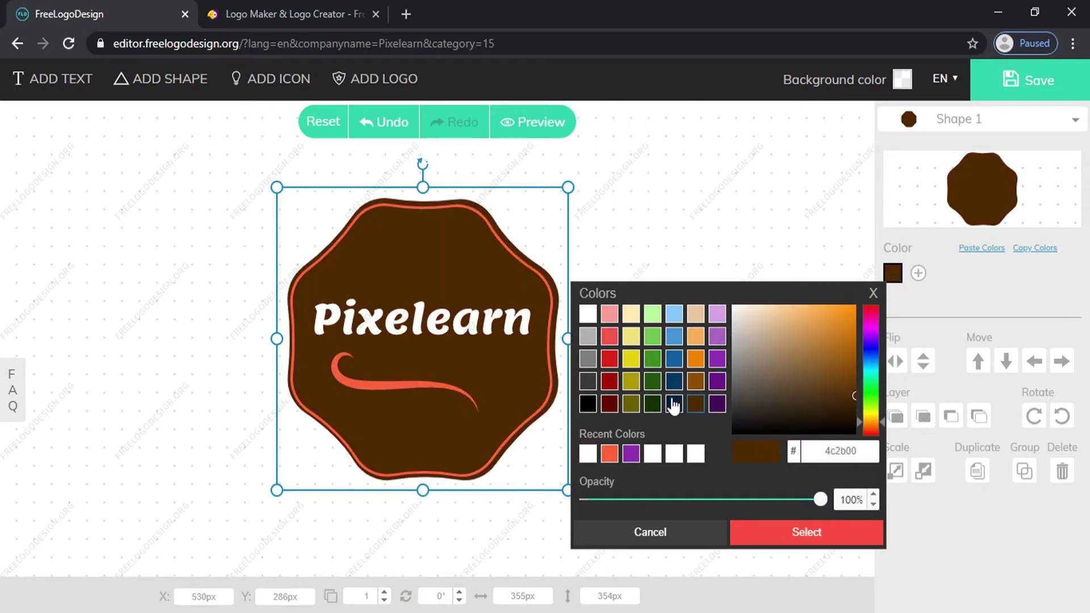
click(652, 381)
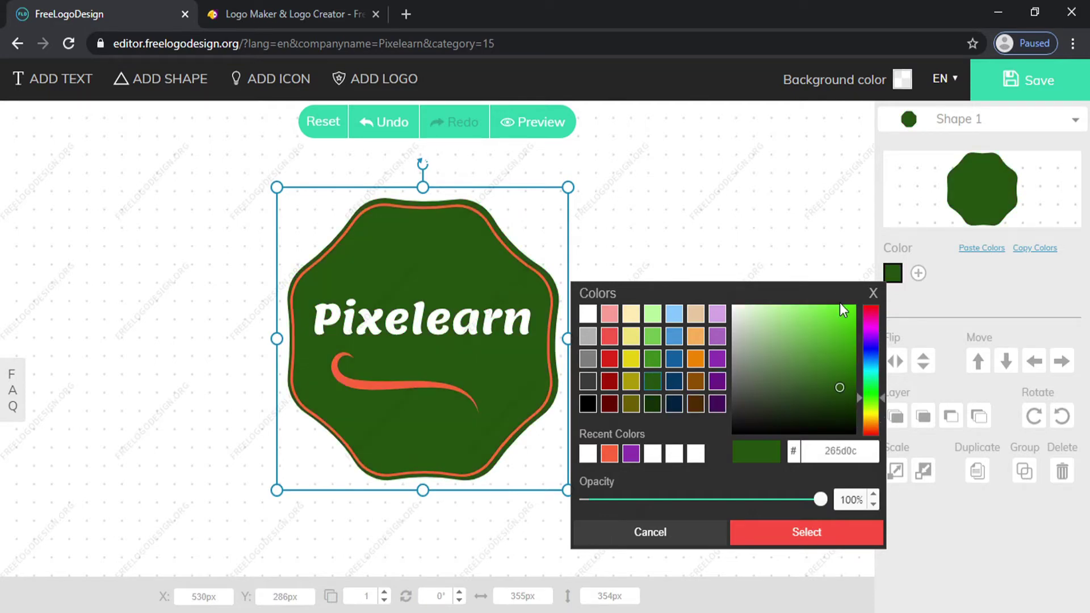
click(873, 294)
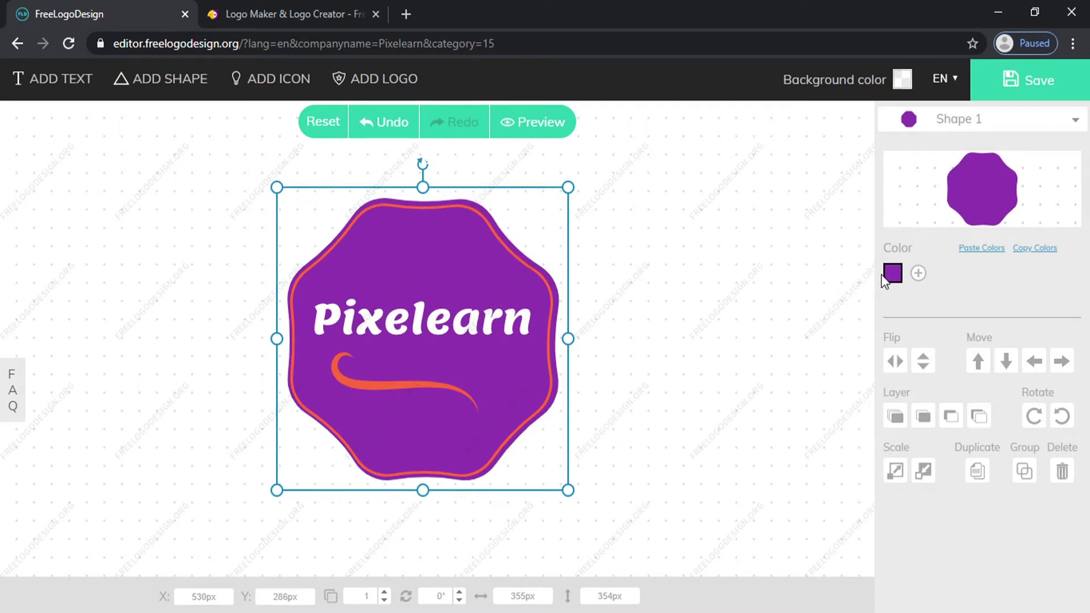
Recolor the badge's background shape to dark green 153607.
click(891, 275)
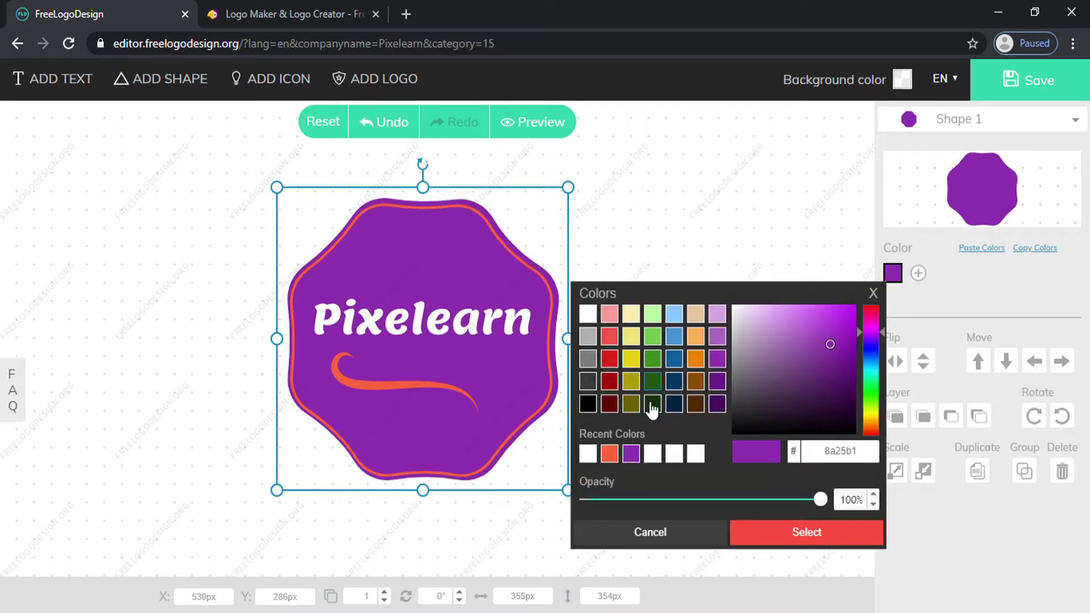
click(652, 404)
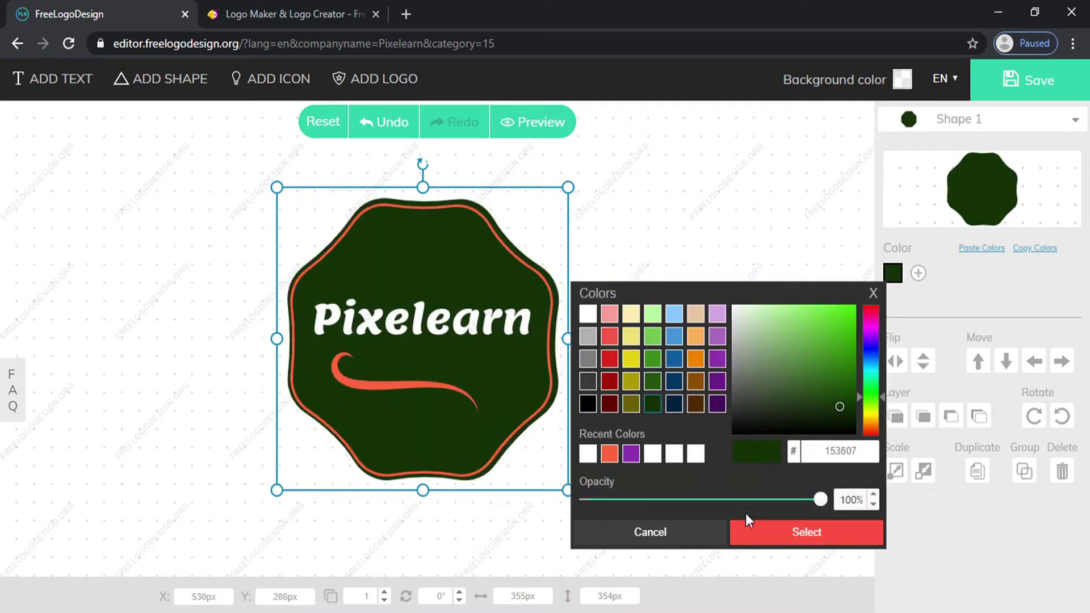
click(786, 536)
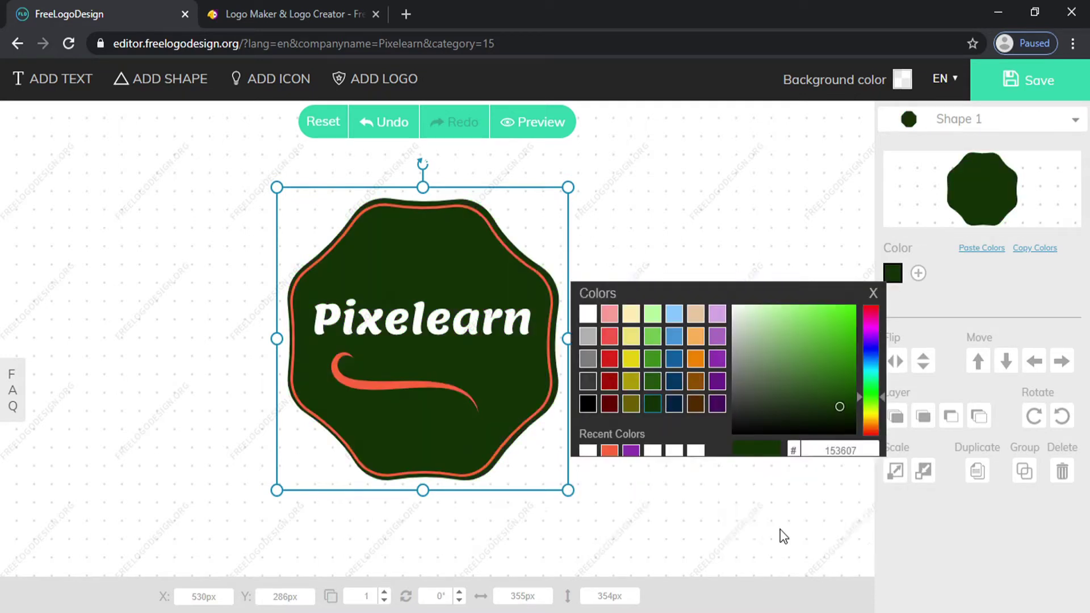
Recolor the badge's thin inner outline to light red ec4c4c.
click(549, 283)
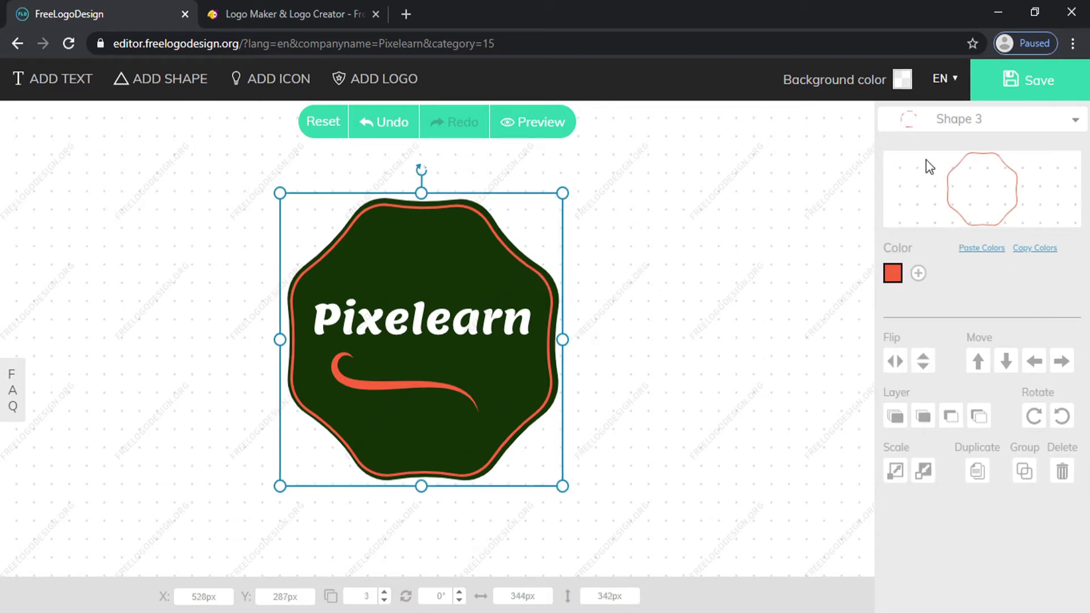
click(893, 276)
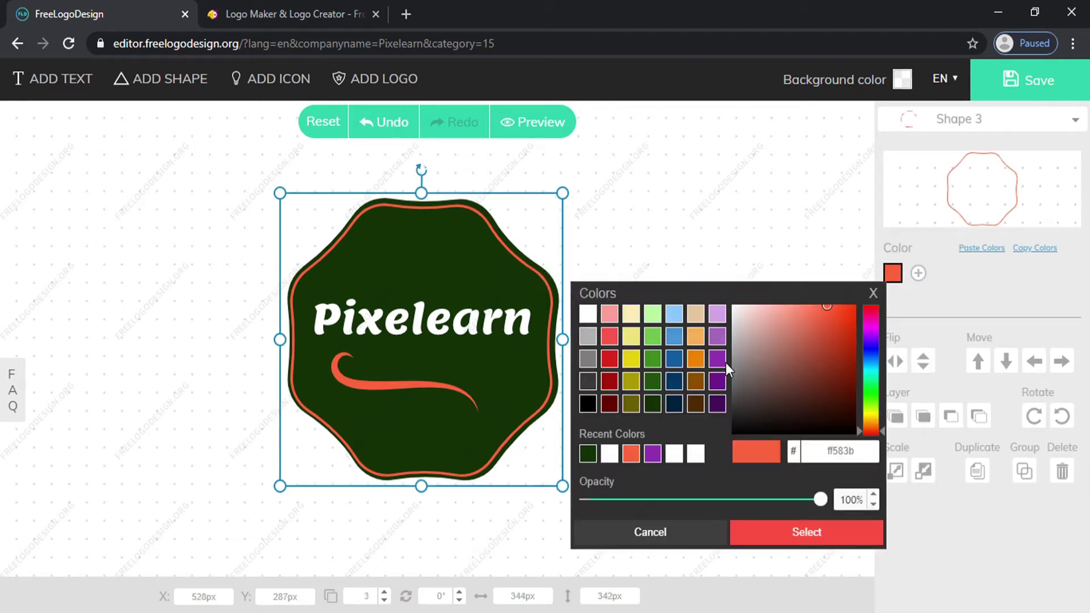
click(716, 382)
click(718, 402)
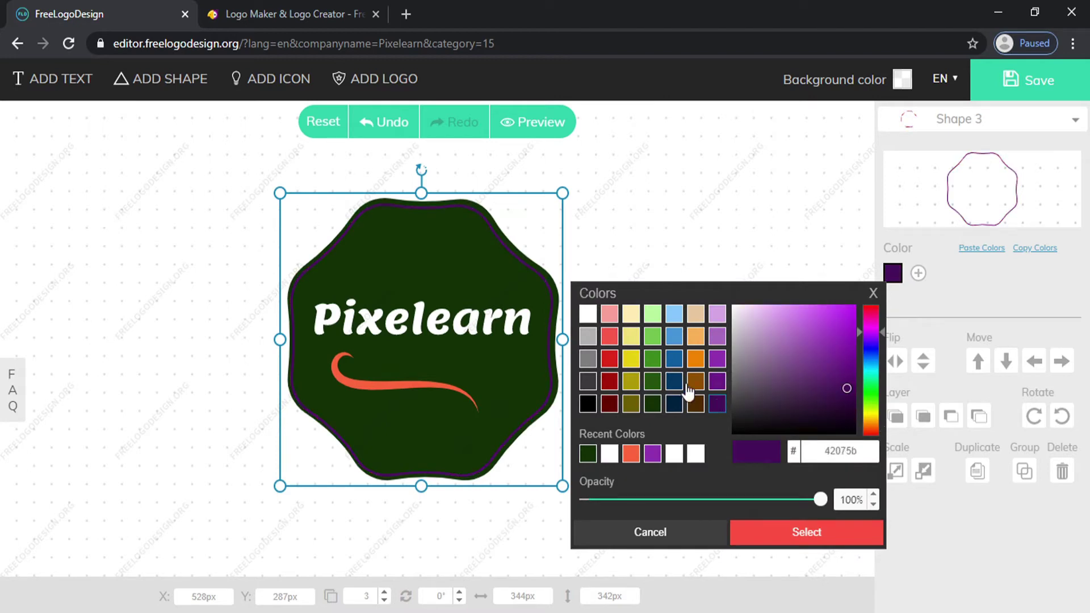
click(610, 362)
click(610, 382)
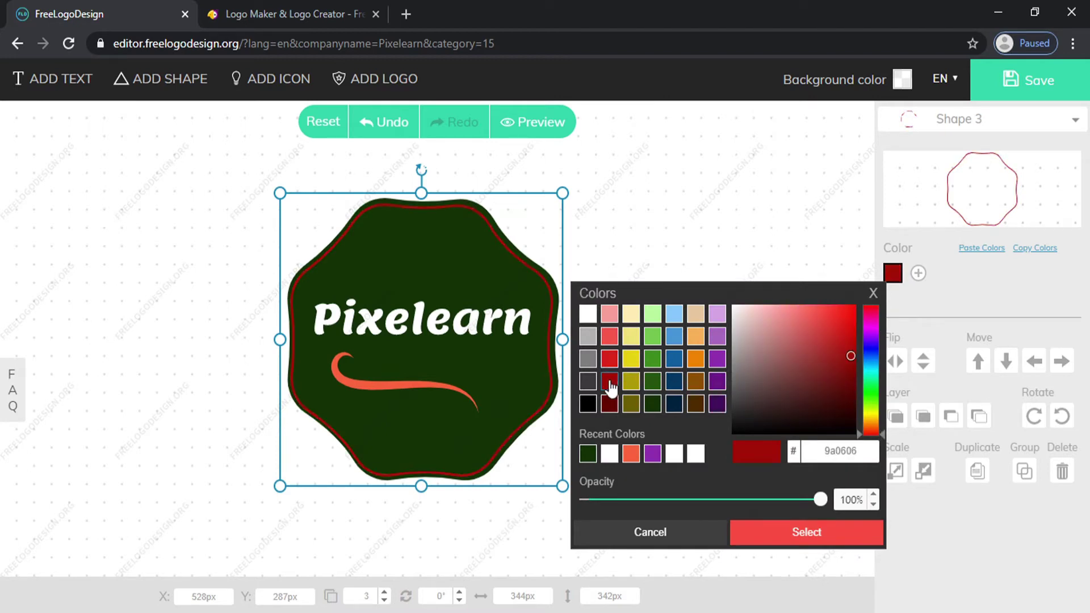
click(610, 403)
click(608, 338)
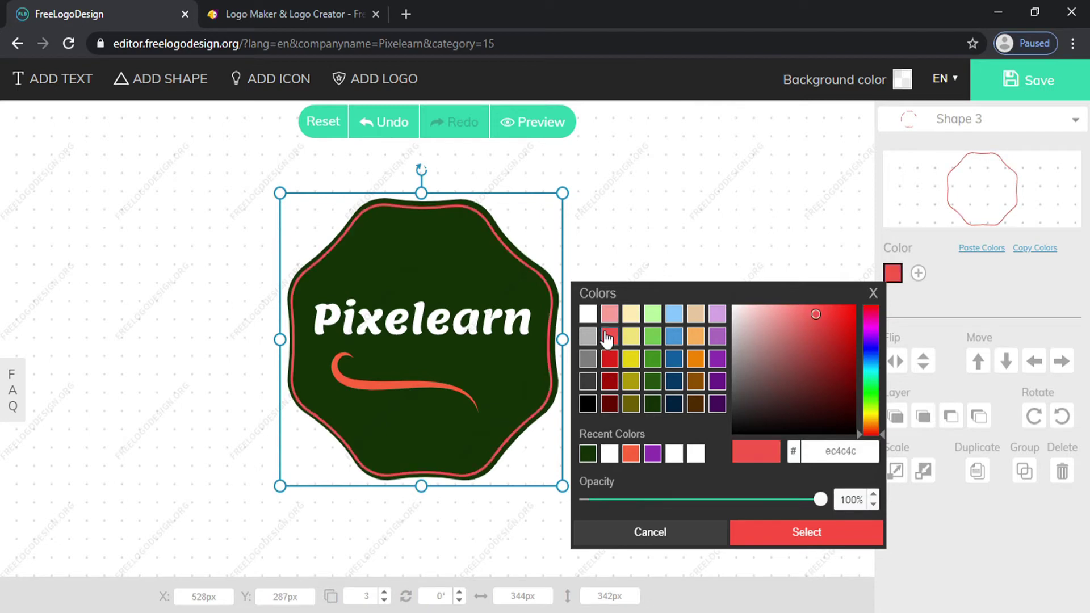
click(786, 536)
click(498, 322)
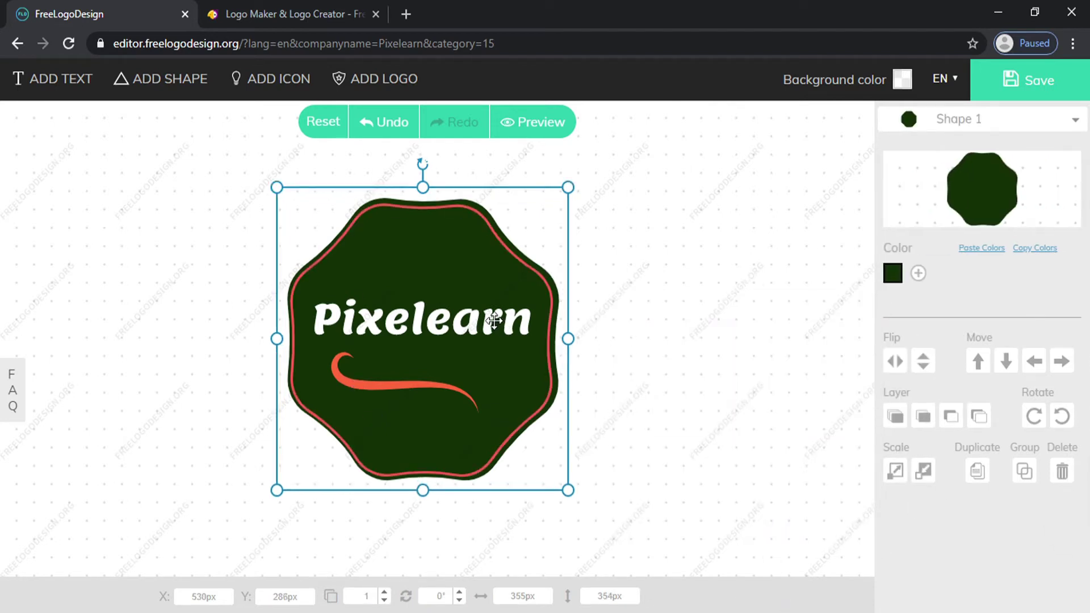
Recolor the swoosh under the Pixelearn text to light red ec4c4c.
click(425, 385)
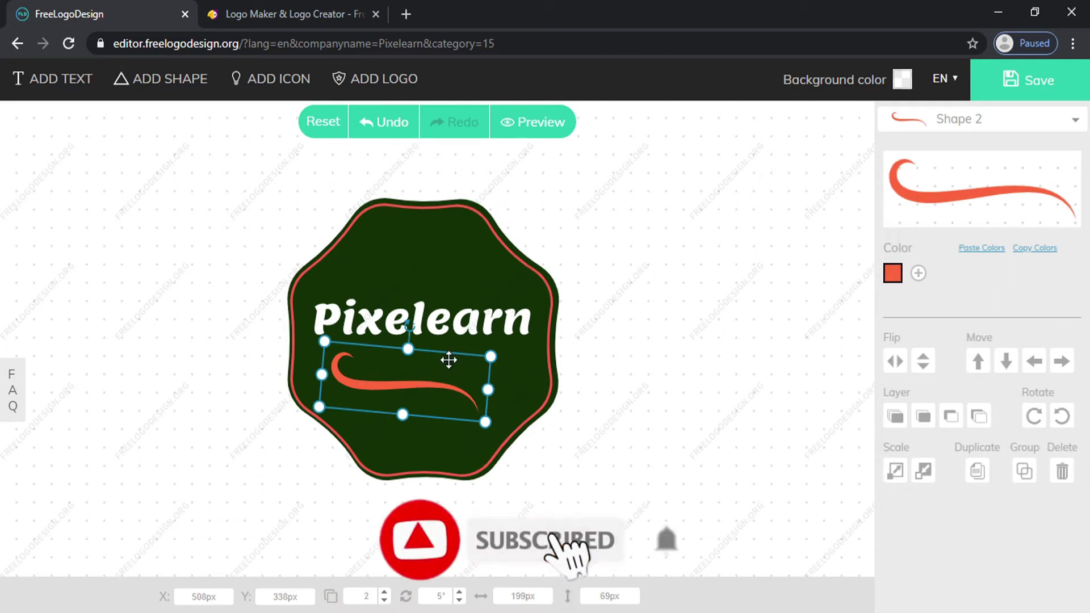
click(892, 273)
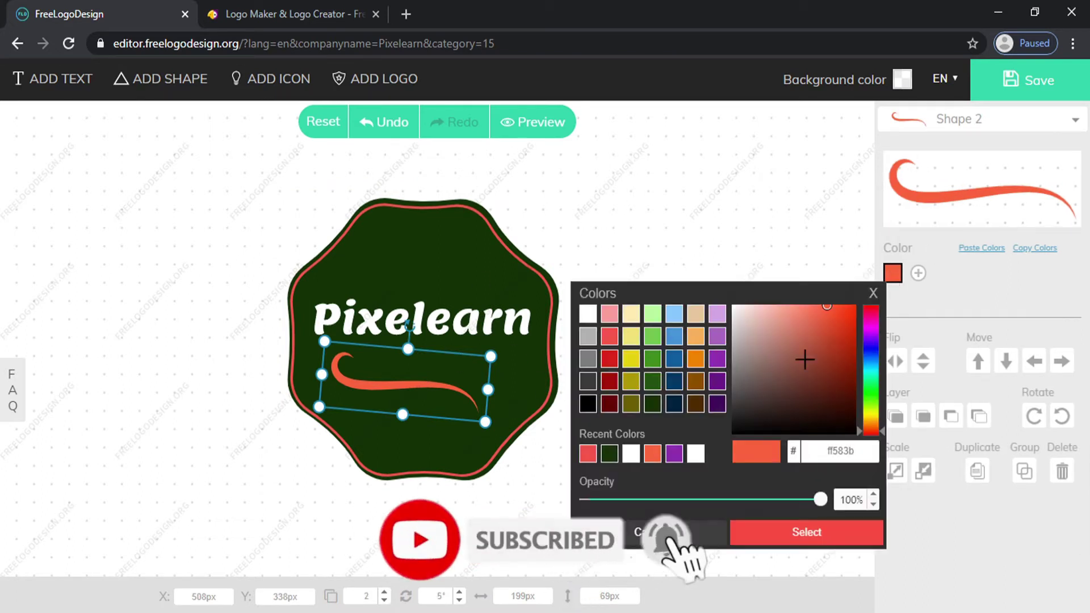
click(696, 380)
click(609, 336)
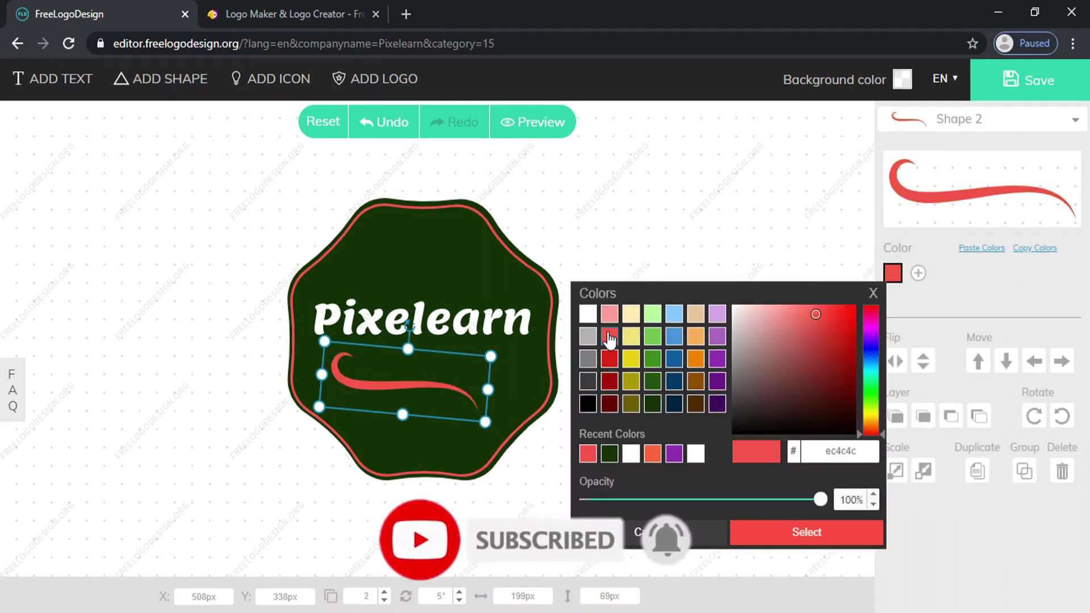
click(830, 537)
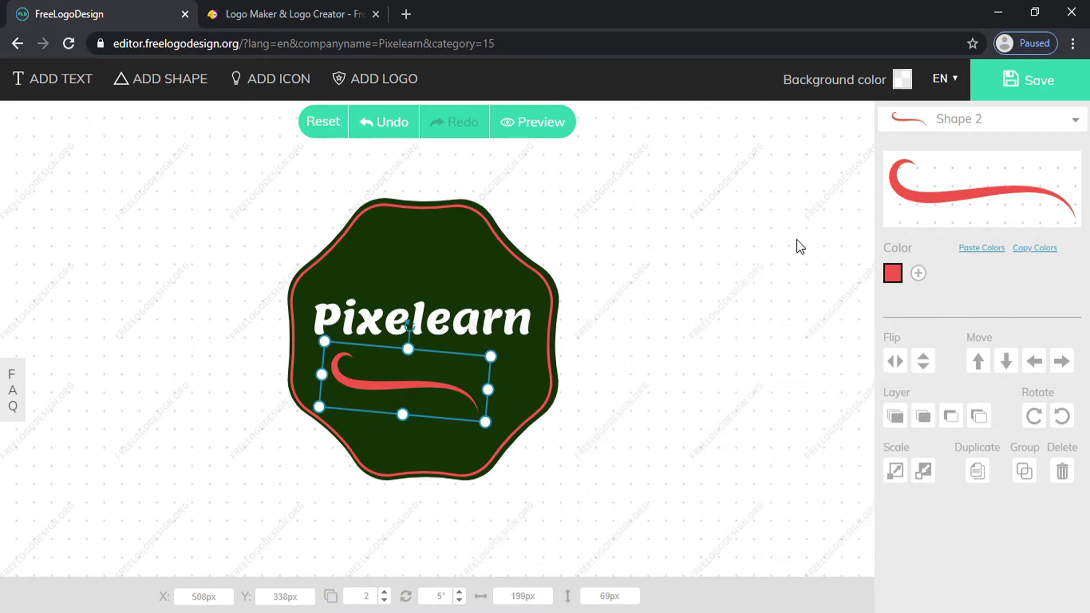
Change the font of the Pixelearn text to Lobster.
click(479, 320)
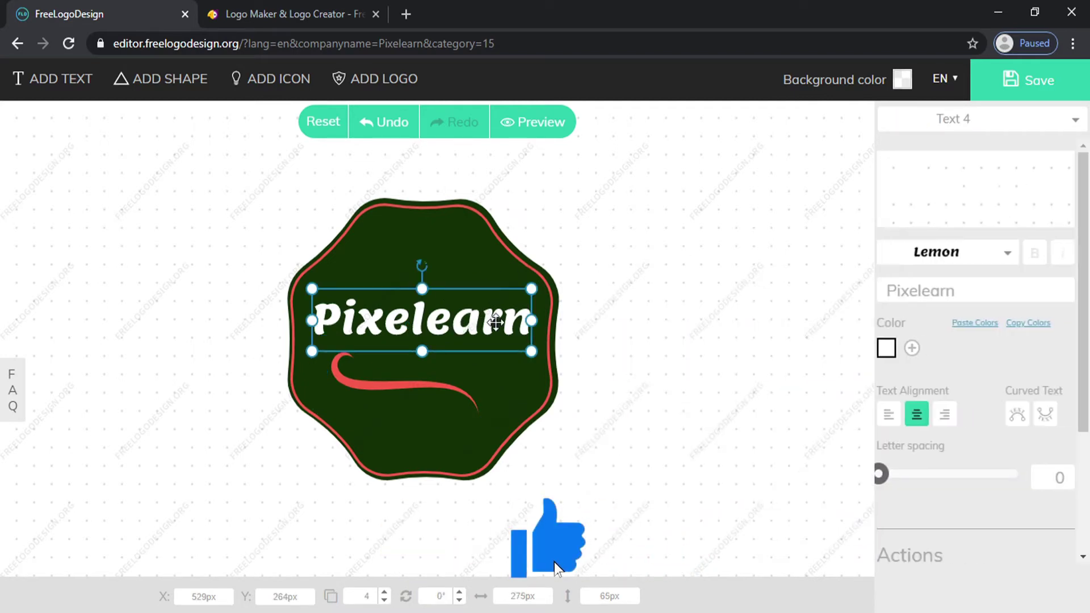
click(964, 290)
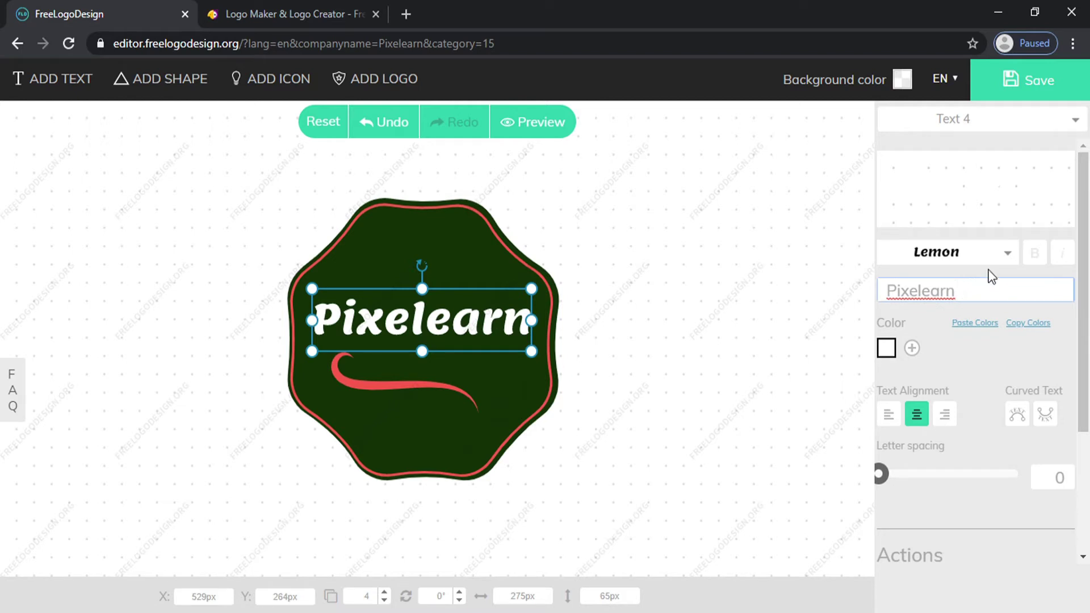
click(993, 253)
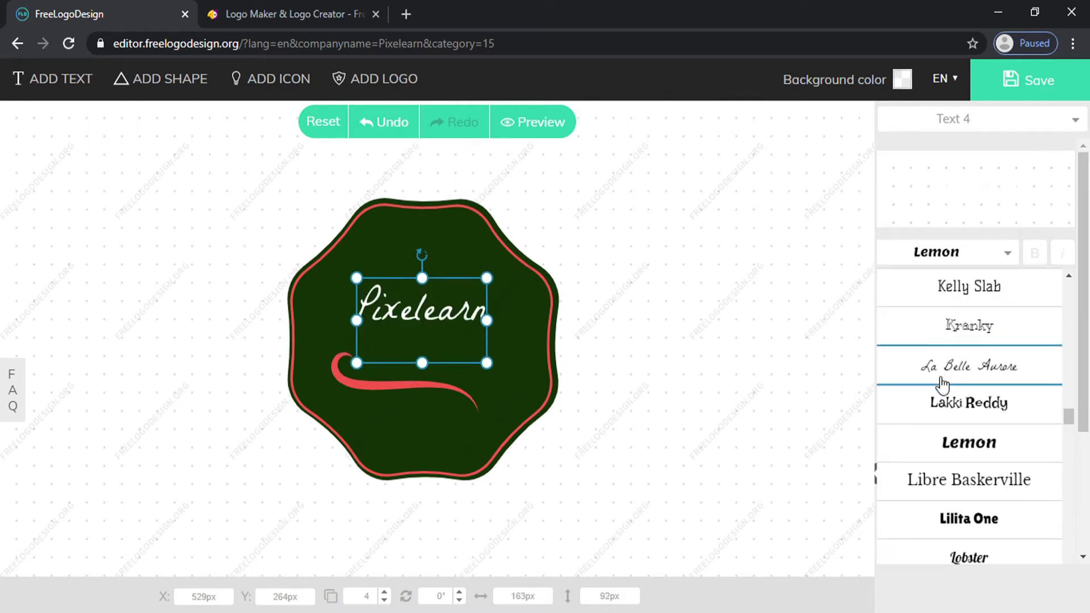
scroll(939, 440, down, 1)
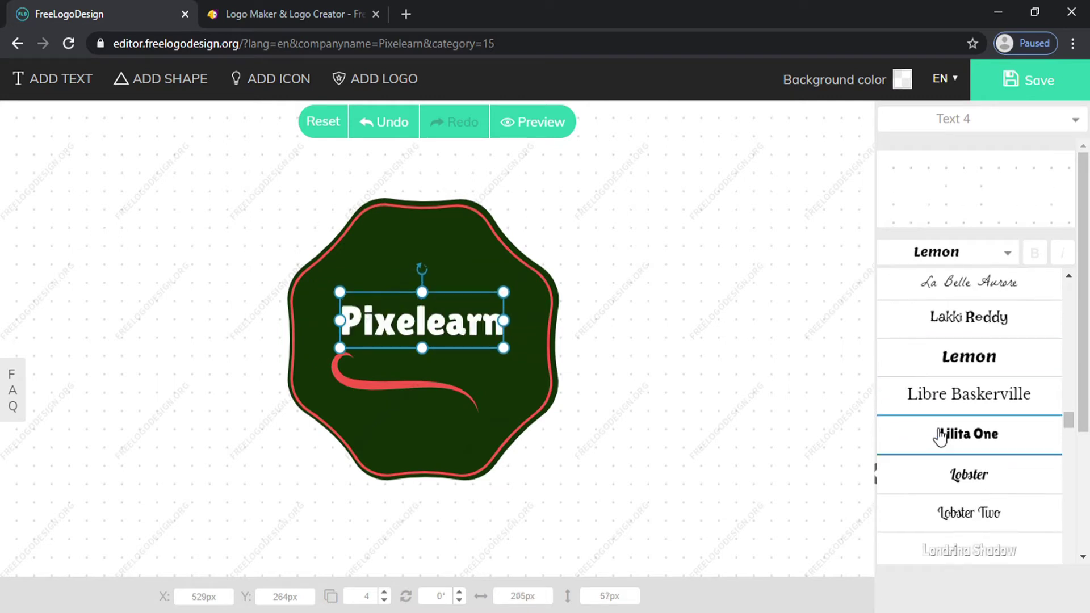
scroll(940, 420, down, 1)
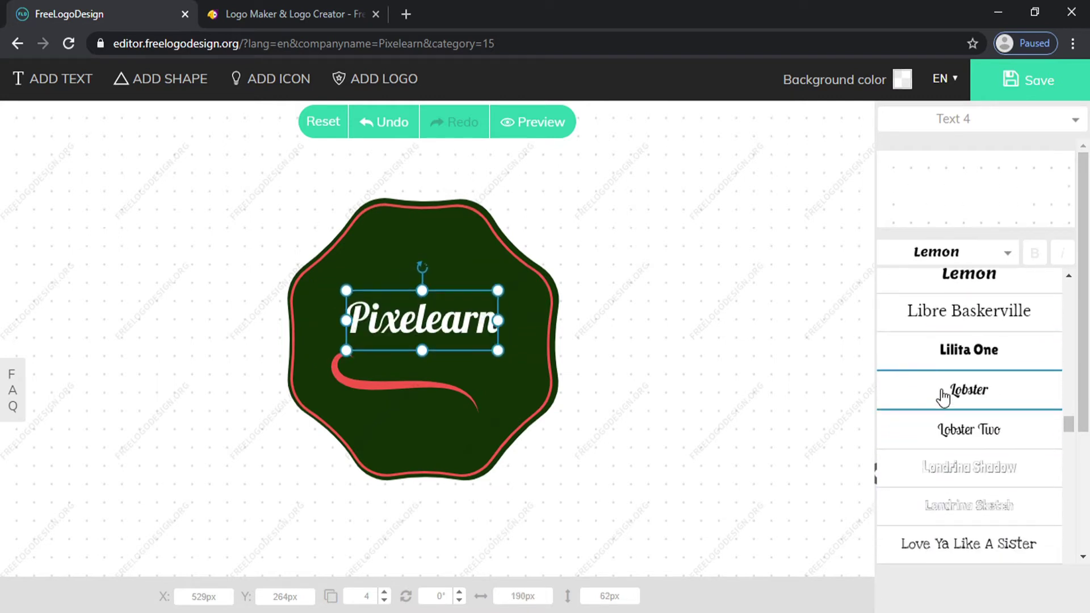
click(942, 400)
scroll(982, 397, down, 3)
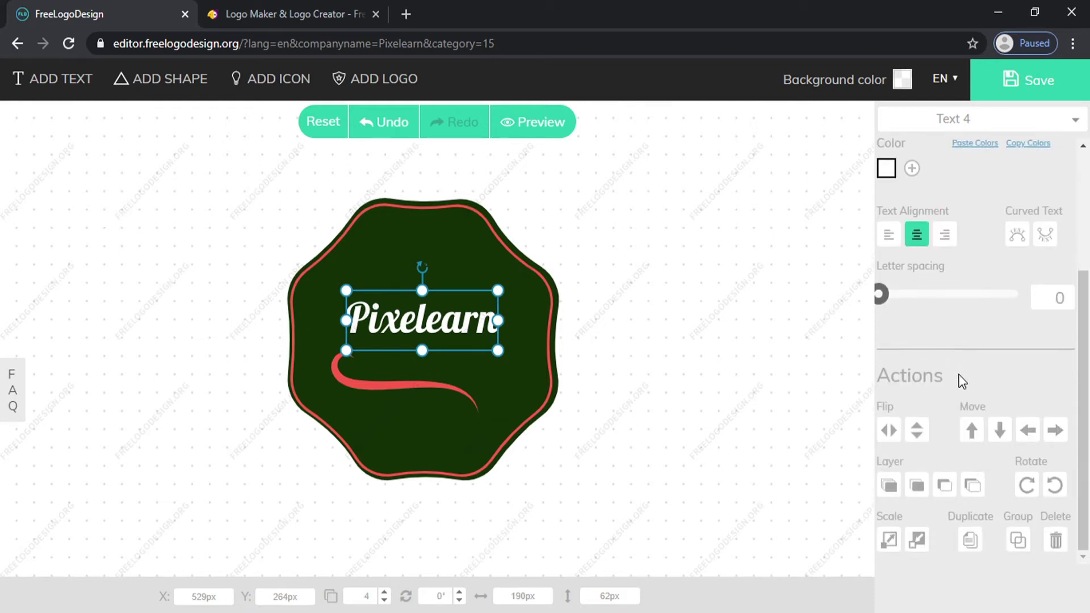
scroll(959, 377, up, 3)
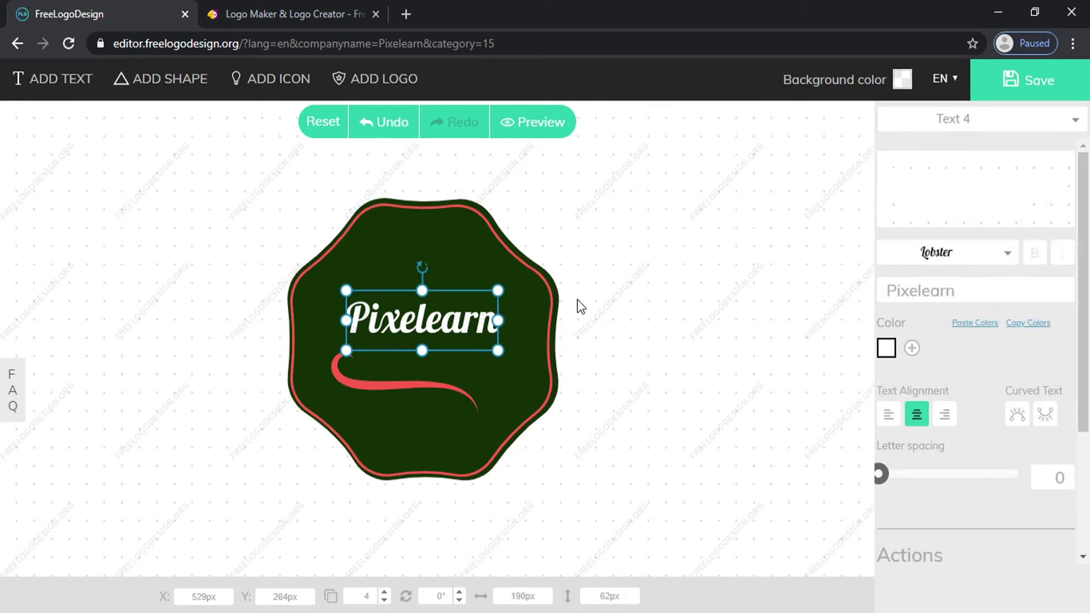
Add leaf shapes to the logo and move one of them onto the badge's upper-right edge.
click(539, 243)
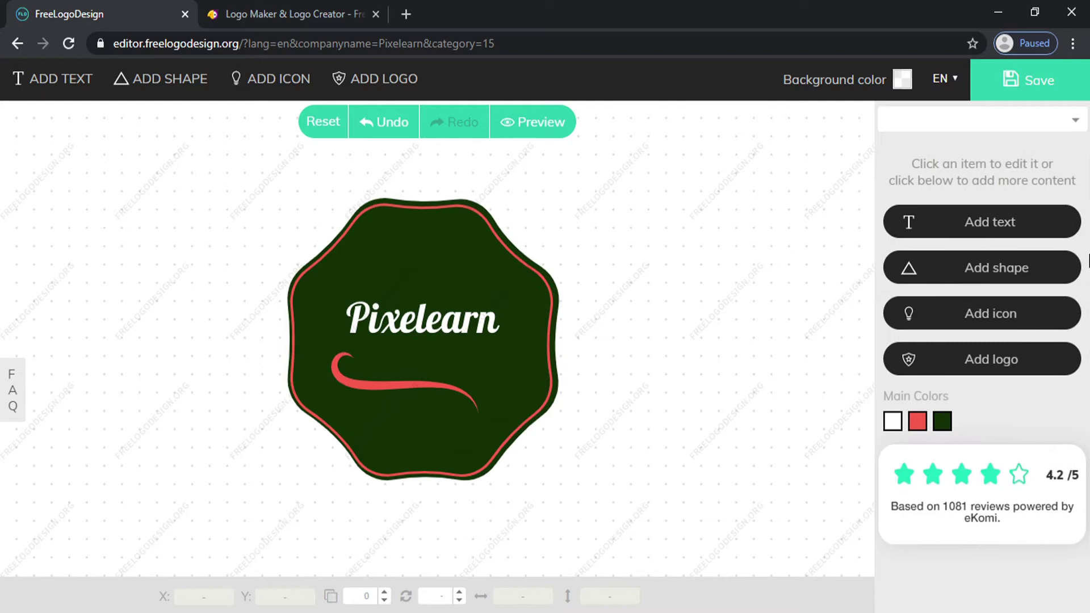
click(969, 267)
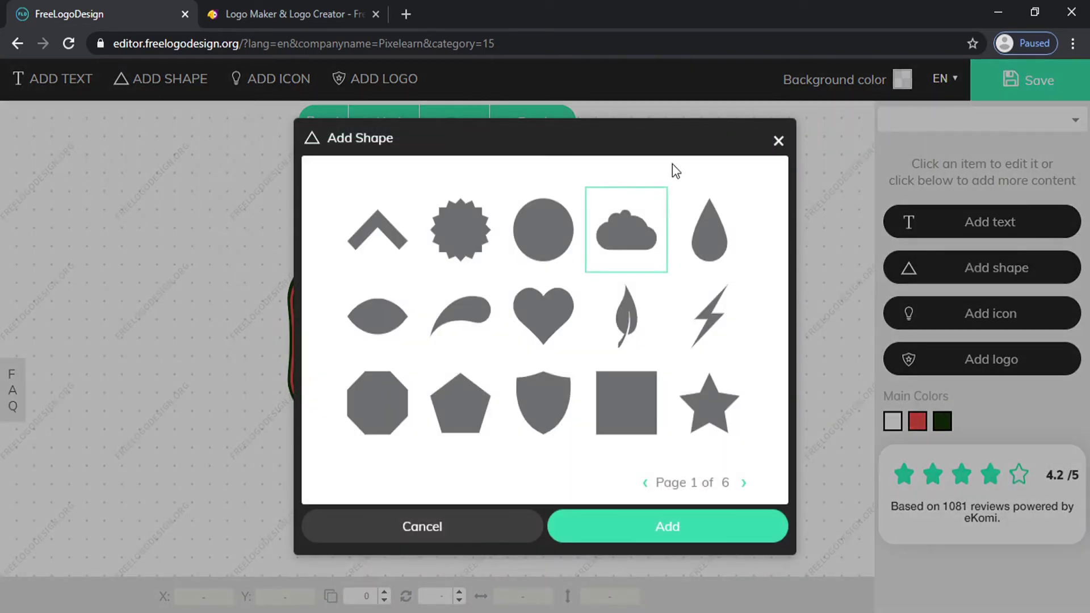
double_click(650, 325)
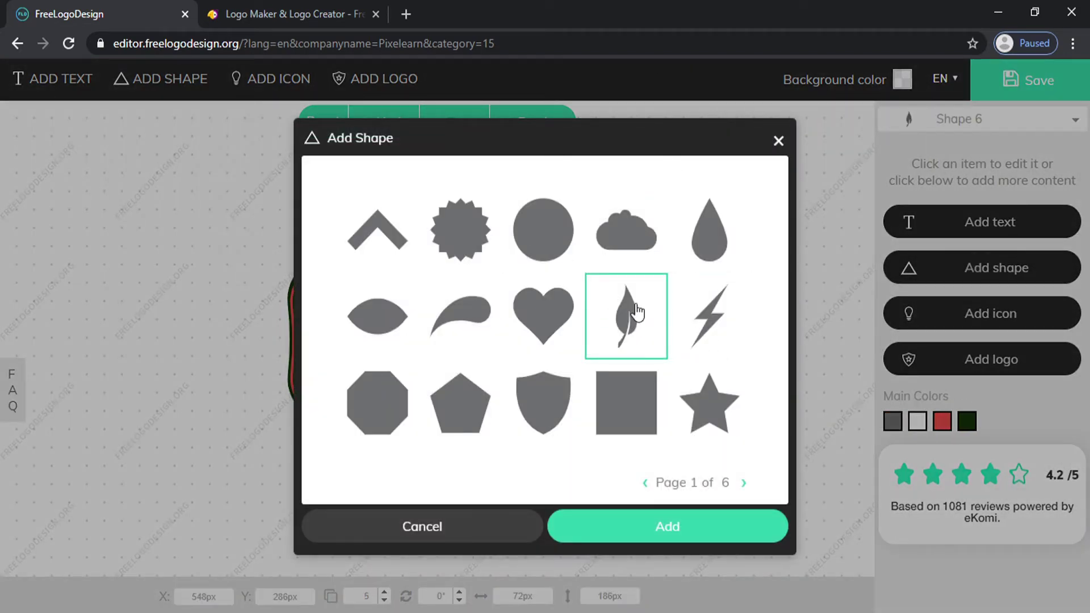
drag(464, 300, 543, 182)
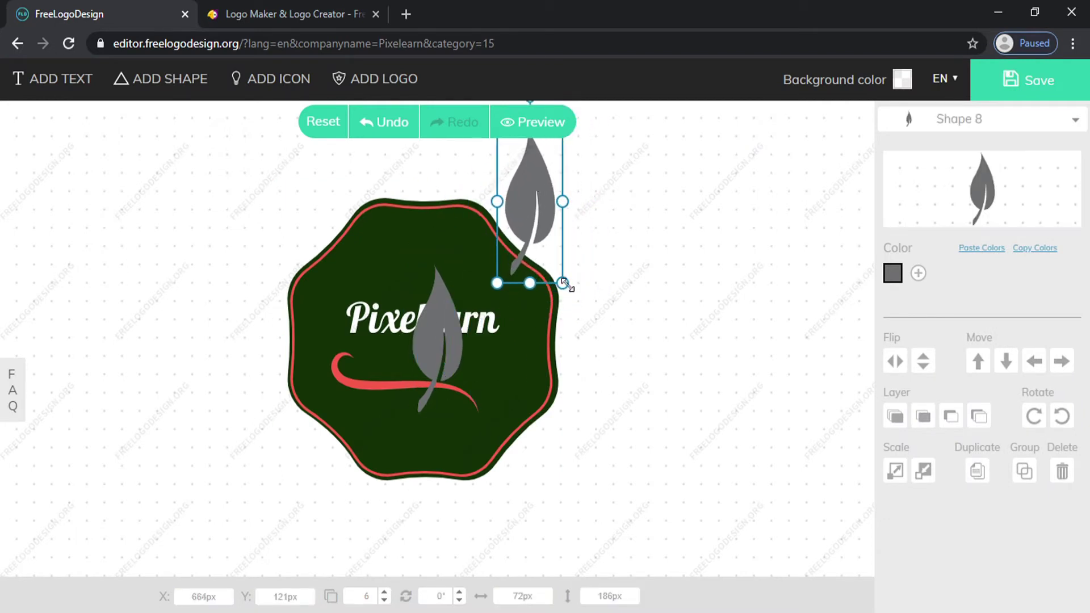
drag(563, 283, 537, 264)
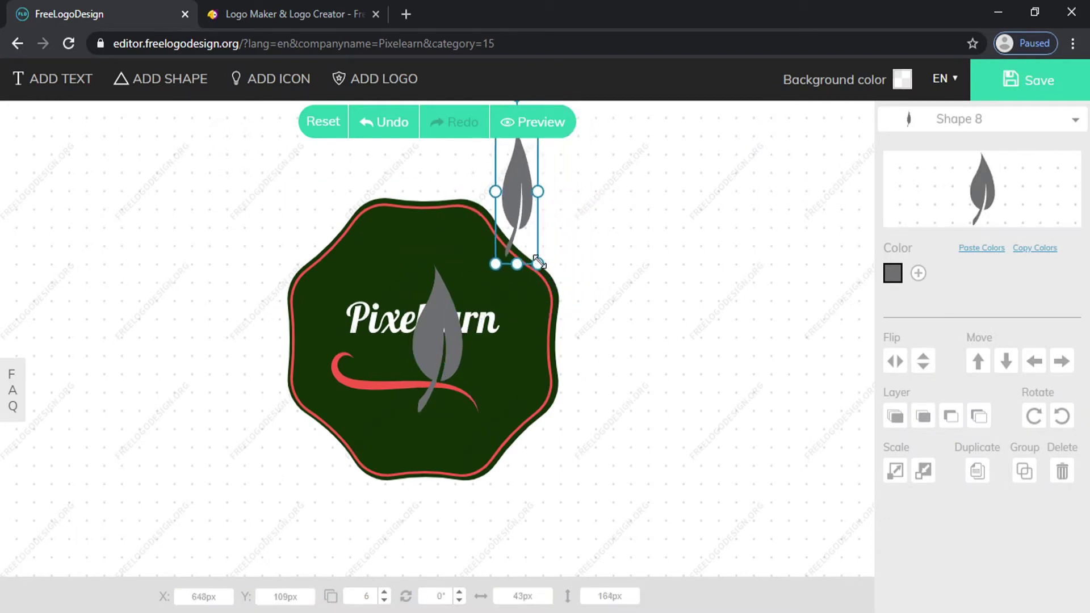
key(ctrl+z)
click(546, 257)
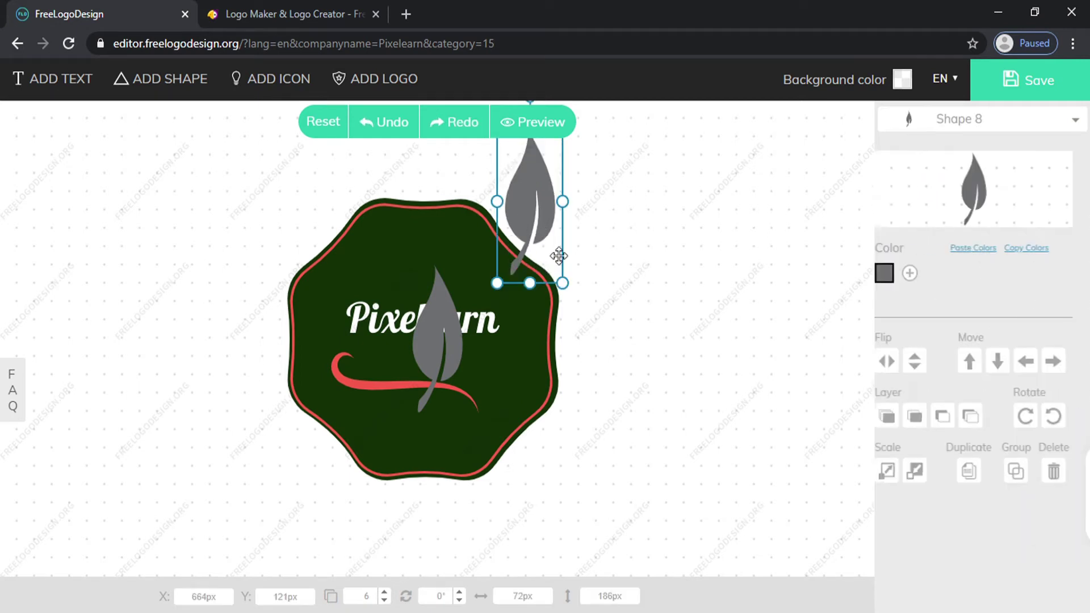
Shrink the moved leaf to about 46 by 119 px, position it on the badge's edge and rotate it about 29°.
drag(560, 274, 542, 249)
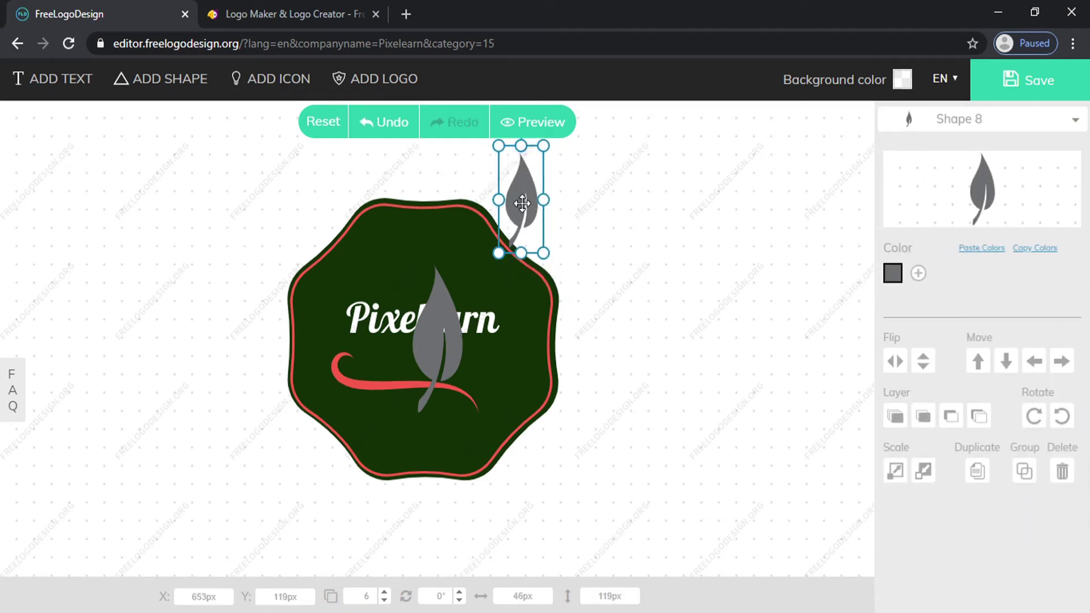
mouse_move(521, 194)
mouse_down()
mouse_move(521, 211)
mouse_move(537, 212)
mouse_move(515, 211)
mouse_up()
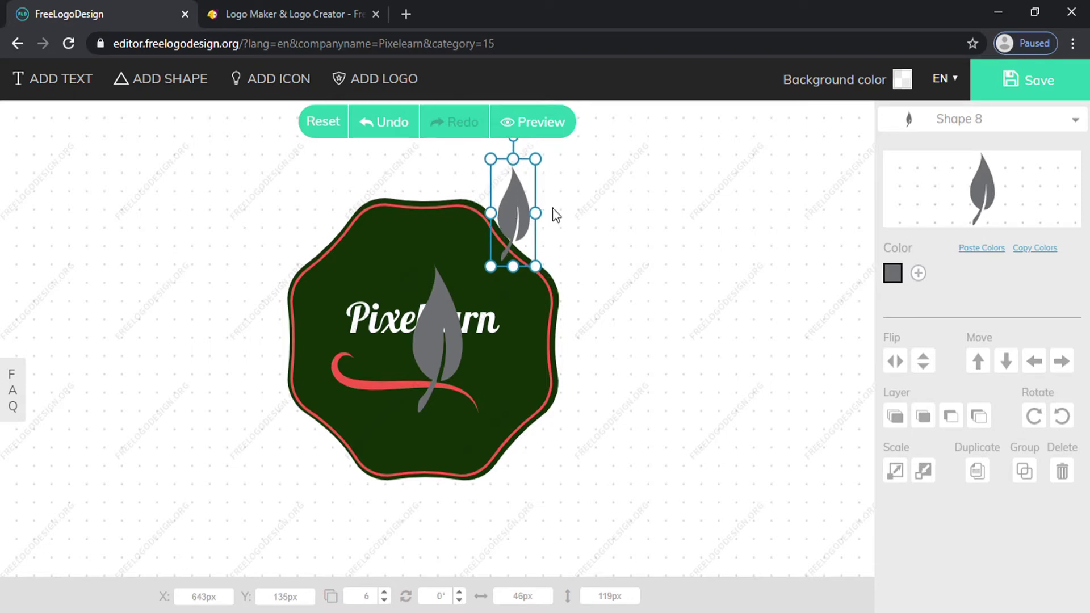
drag(512, 138, 548, 147)
drag(535, 206, 555, 207)
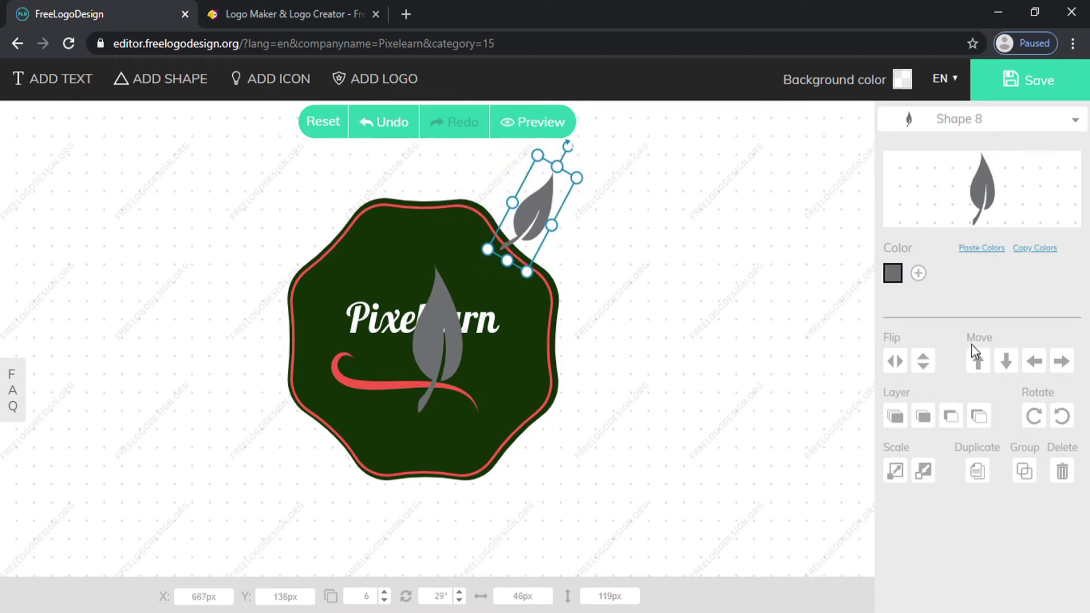
click(900, 286)
click(650, 341)
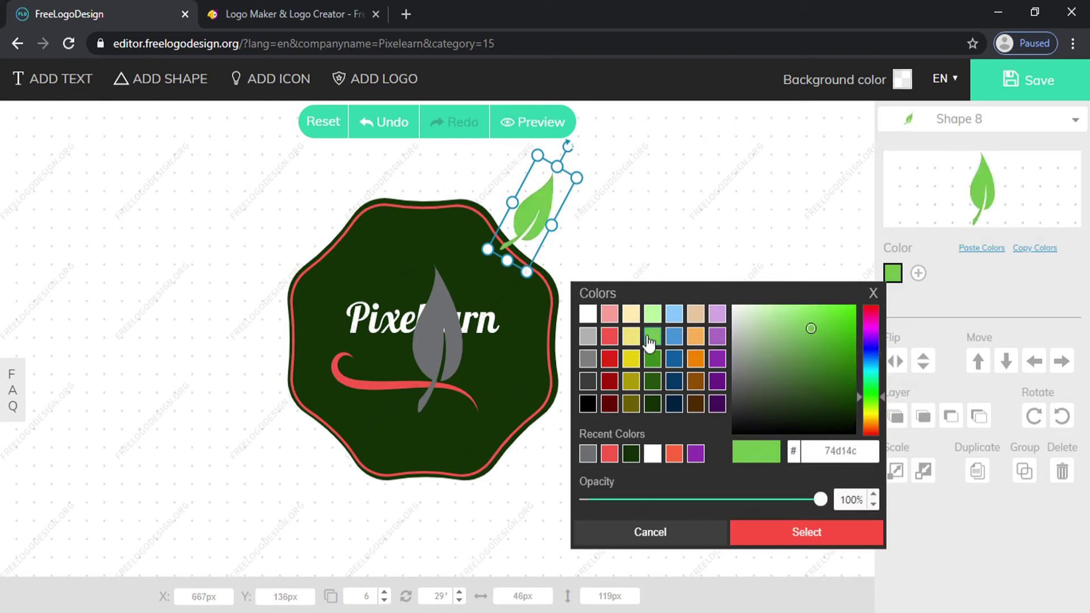
click(872, 294)
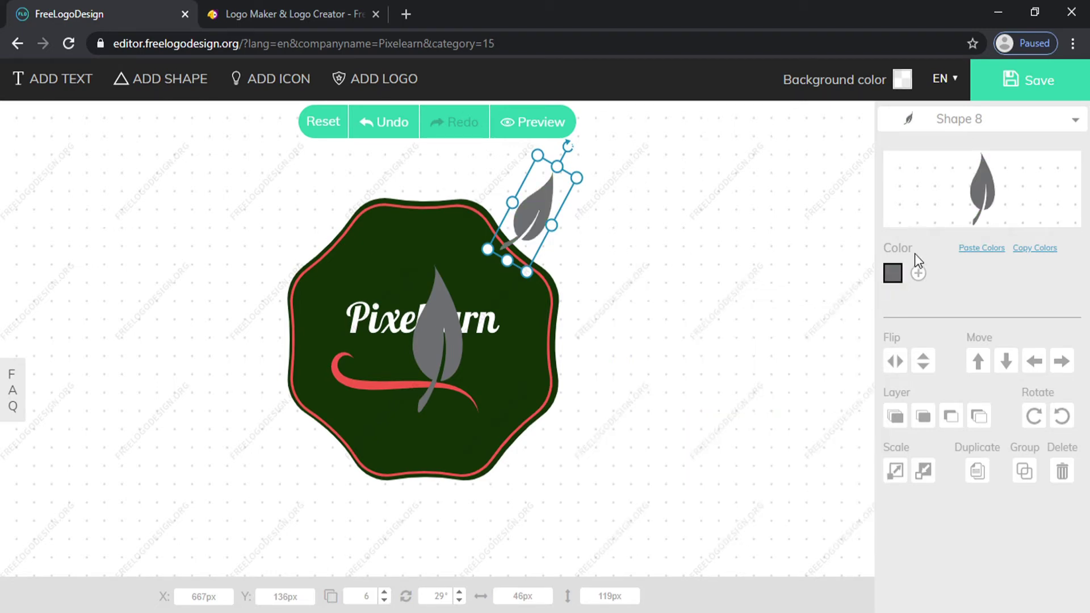
Recolor the rotated leaf to light green 74d14c.
click(892, 274)
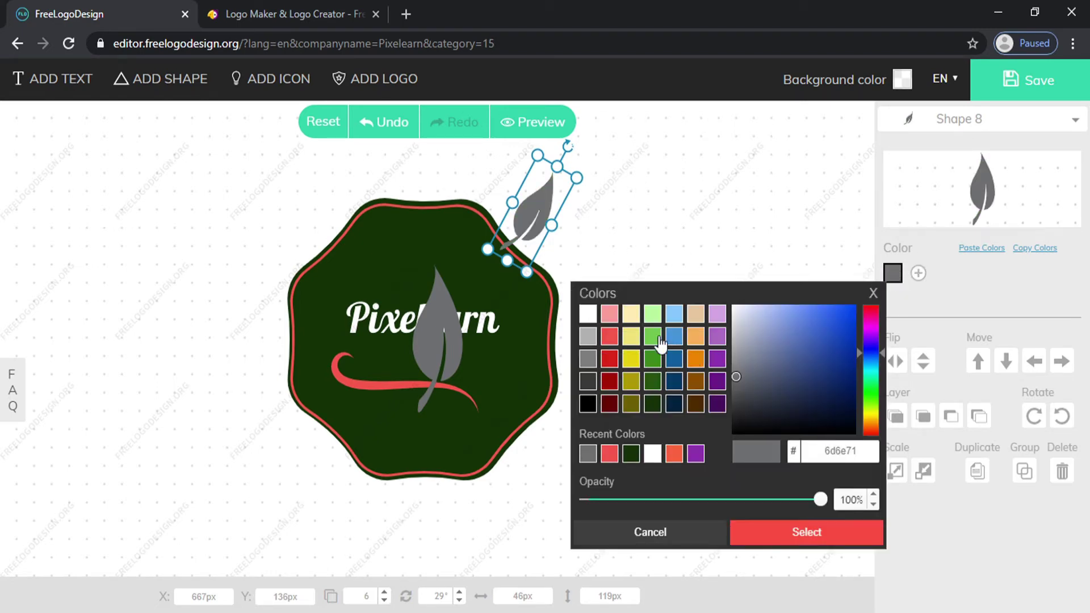
click(660, 342)
click(783, 536)
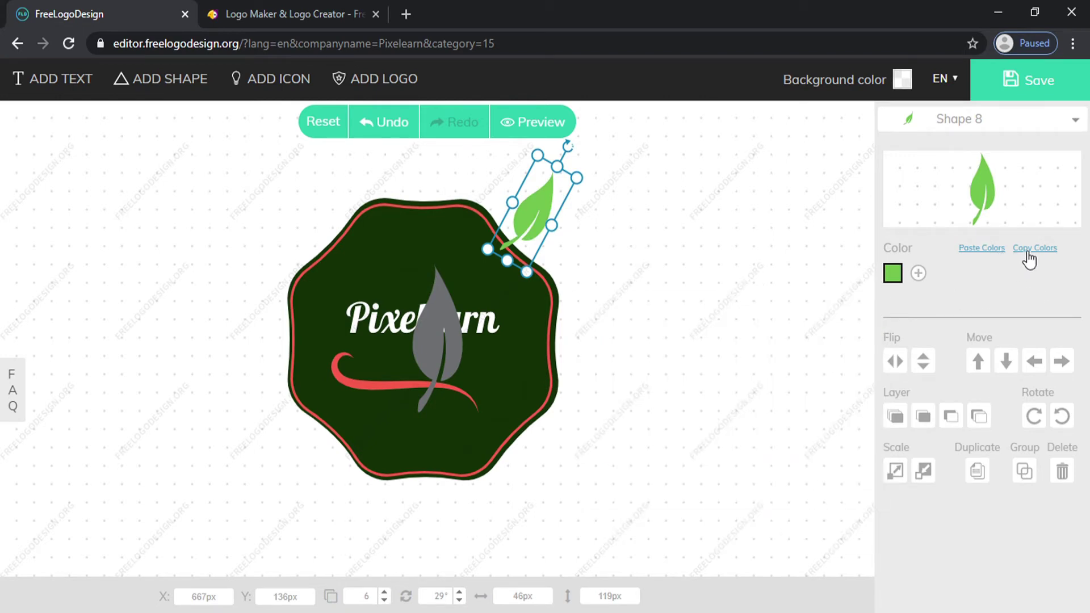
click(681, 224)
Move the second leaf from the badge's center to its right edge and recolor it light green 74d14c.
click(443, 294)
drag(443, 294, 578, 228)
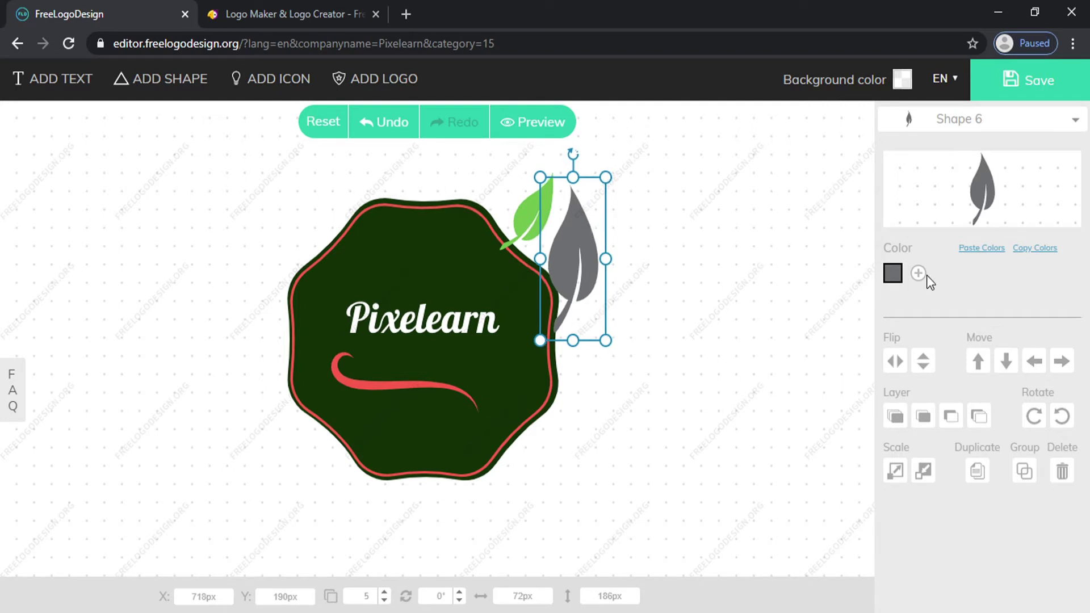
click(892, 274)
click(652, 338)
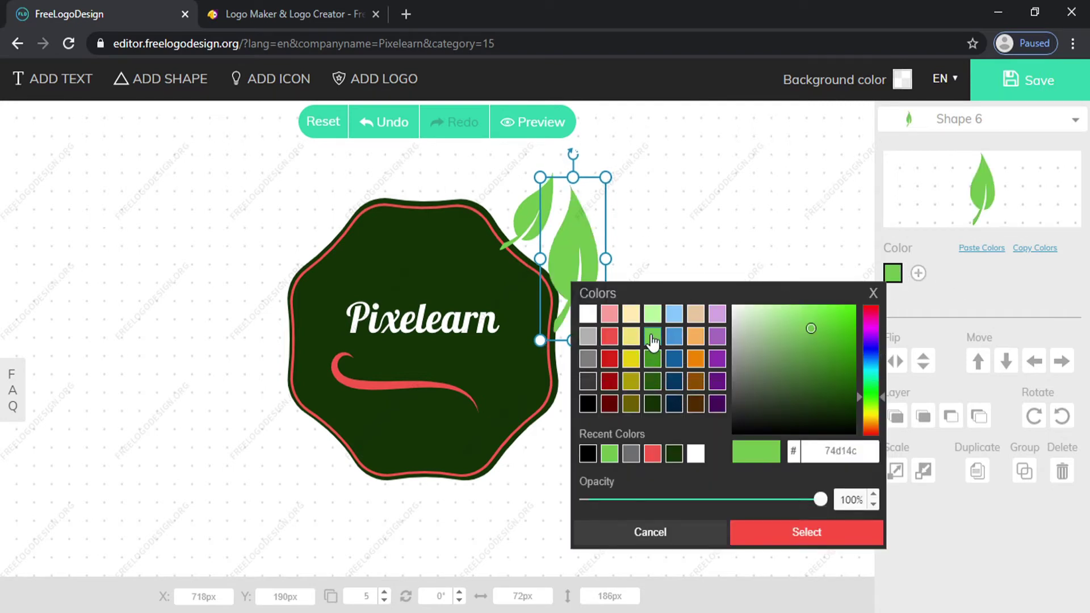
click(778, 536)
click(788, 310)
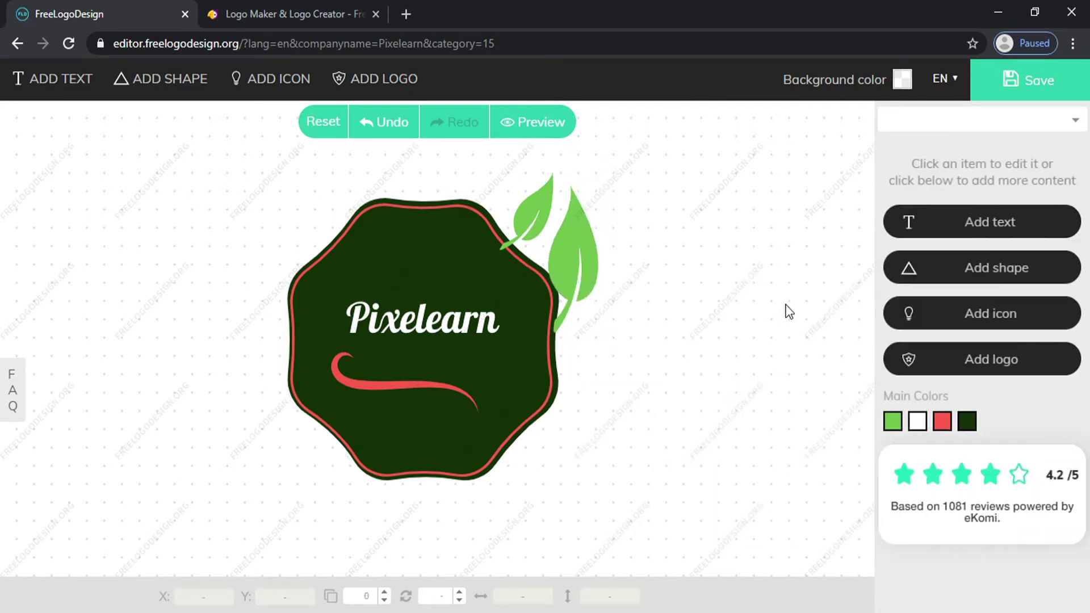
Search the icon library for Fb and add the speckled square icon with the Facebook f.
click(997, 309)
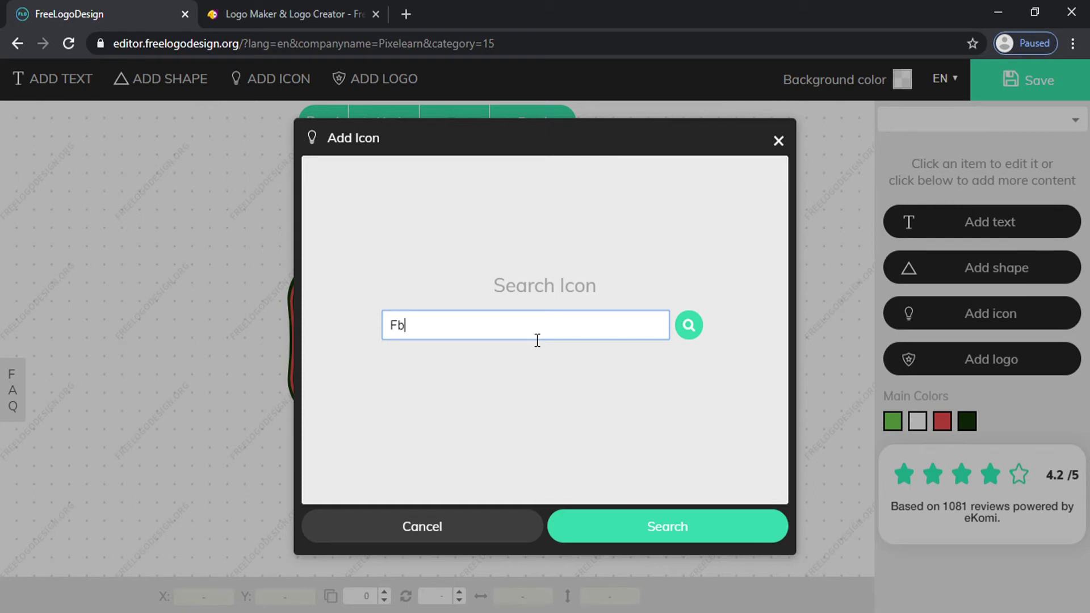
text(Fb)
key(Return)
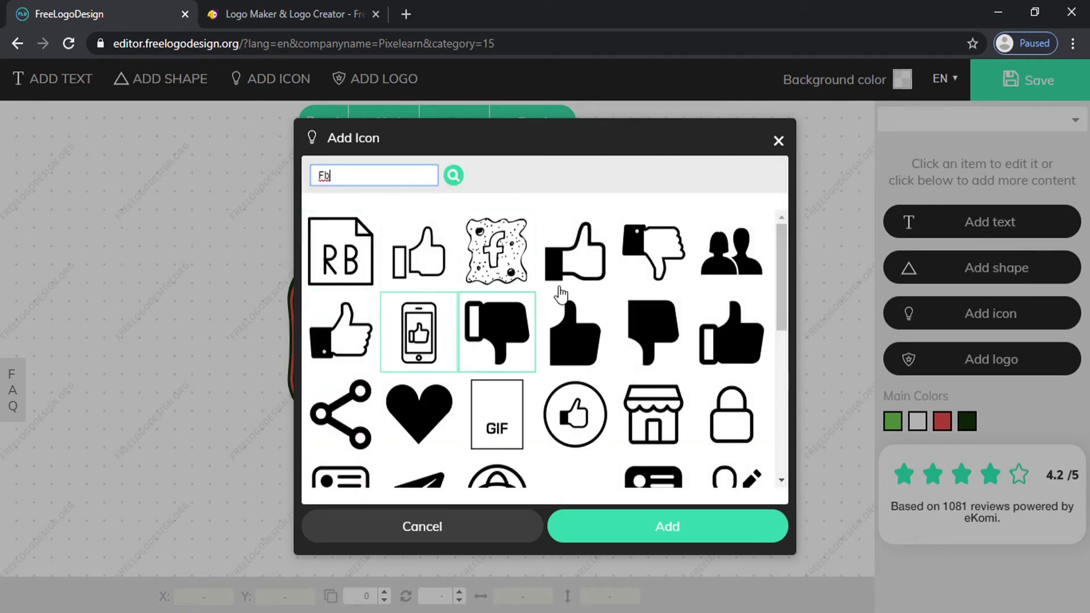
scroll(634, 261, down, 2)
scroll(567, 261, up, 2)
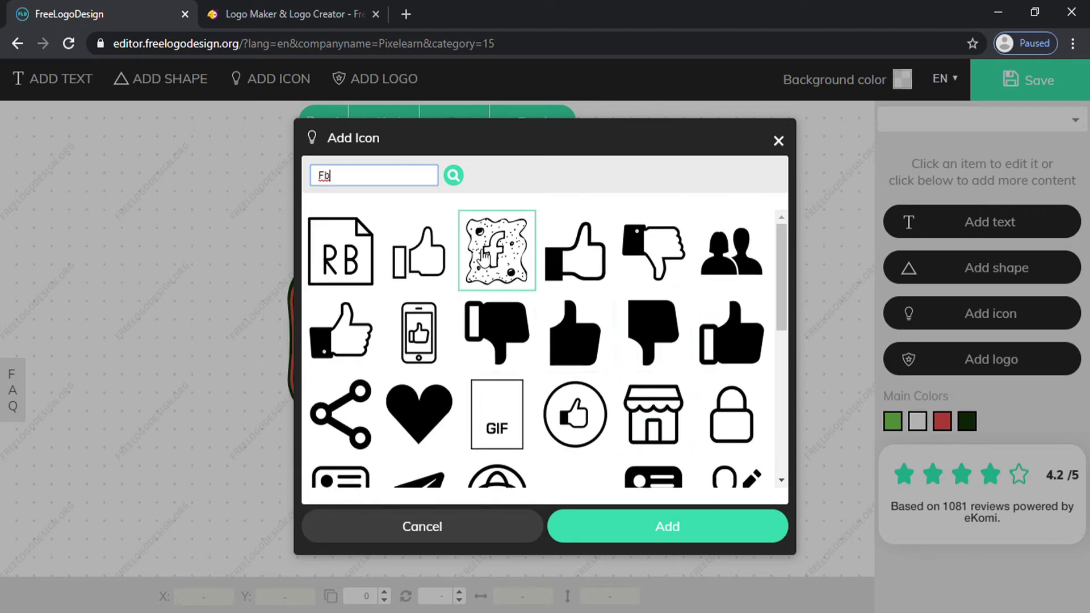
click(522, 260)
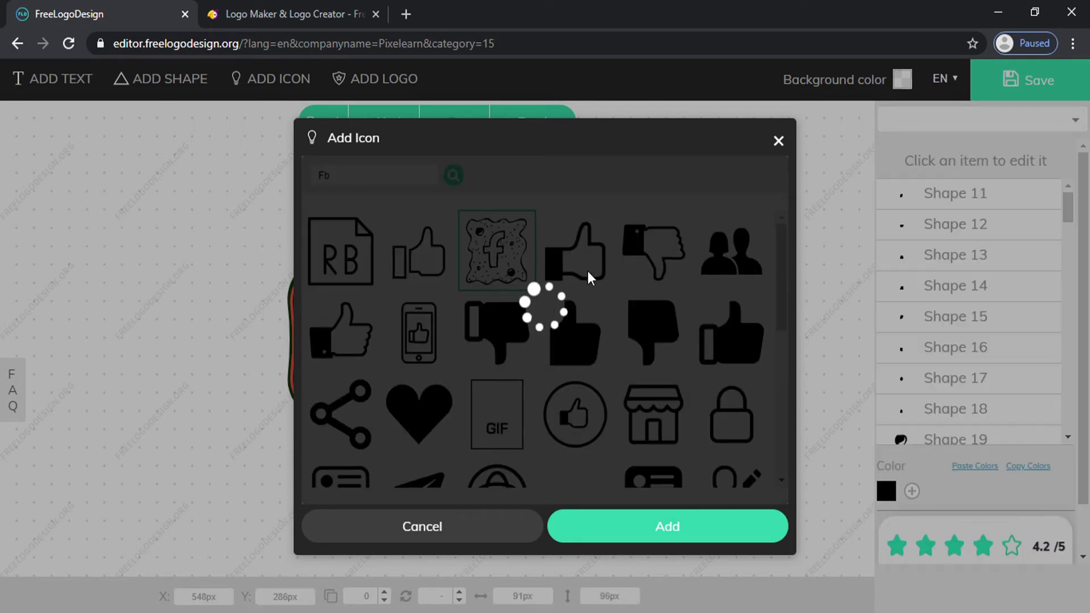
Delete the added Facebook icon from the logo.
key(Delete)
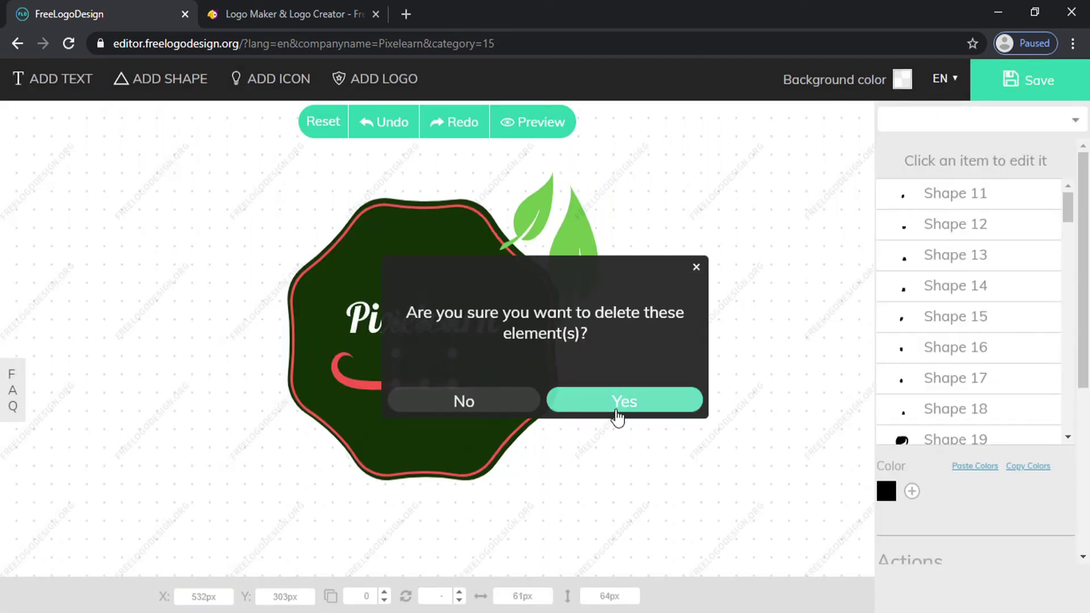
click(617, 417)
click(417, 388)
click(646, 261)
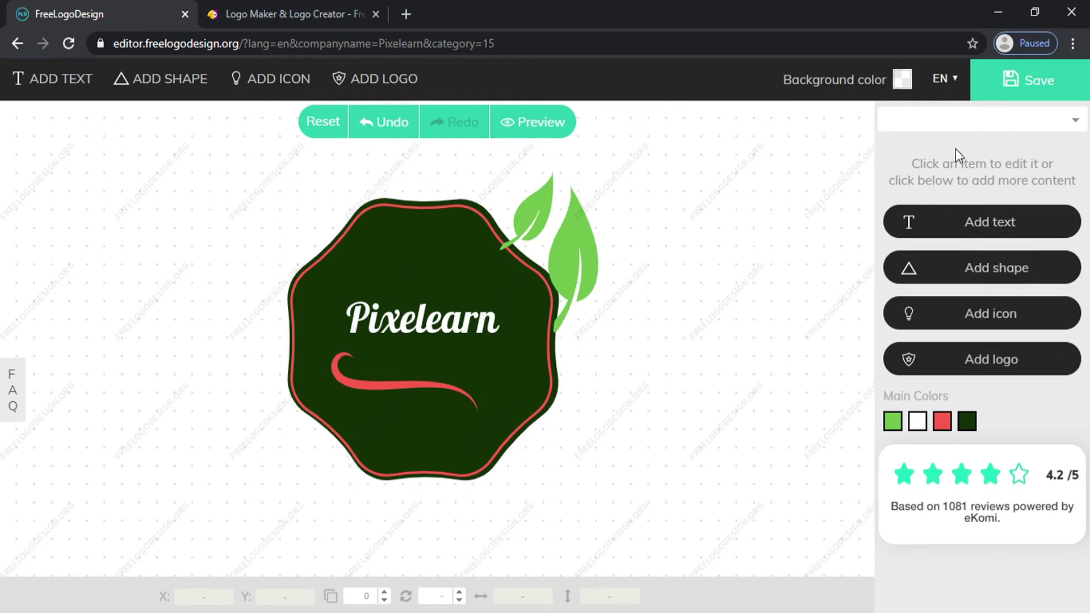
Save the logo and open the request for its free low-res download.
click(1049, 82)
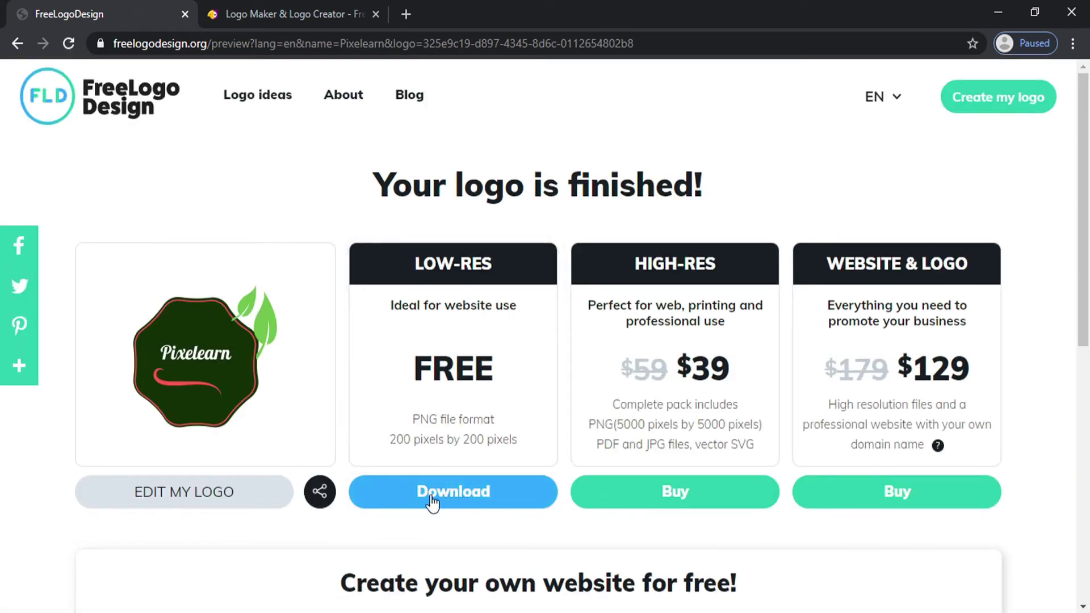
click(473, 502)
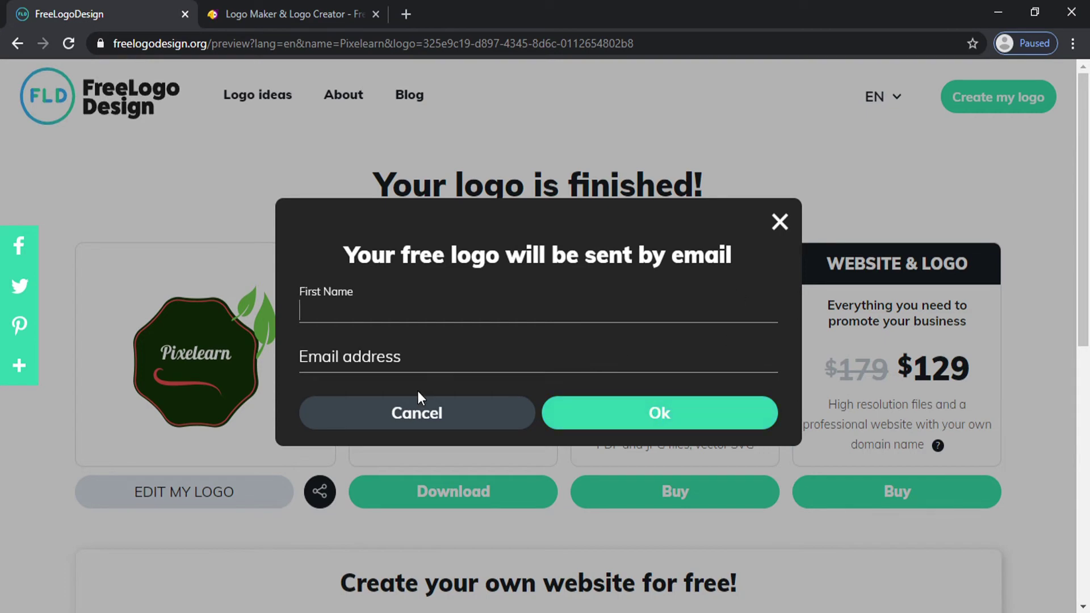
Switch to Hatchful, start a new logo and choose Art and photos as the business space.
click(299, 9)
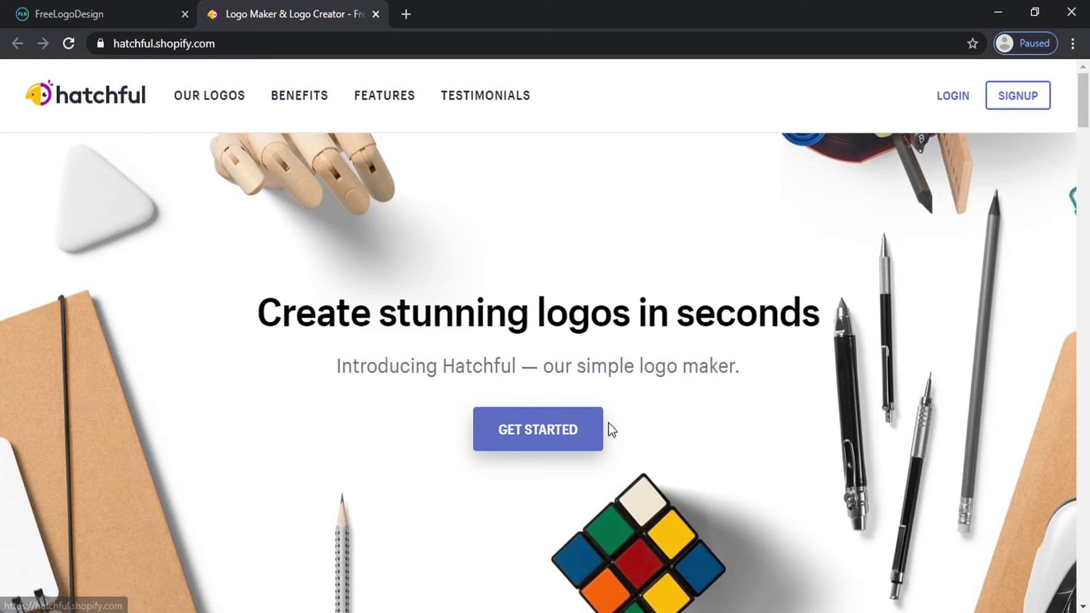
click(563, 443)
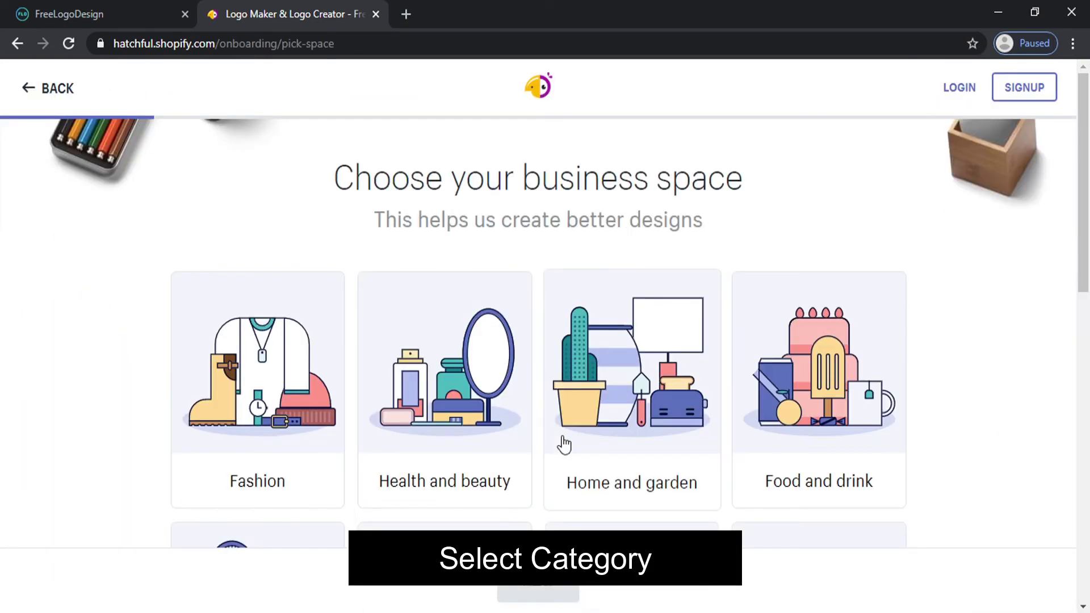
scroll(518, 418, down, 3)
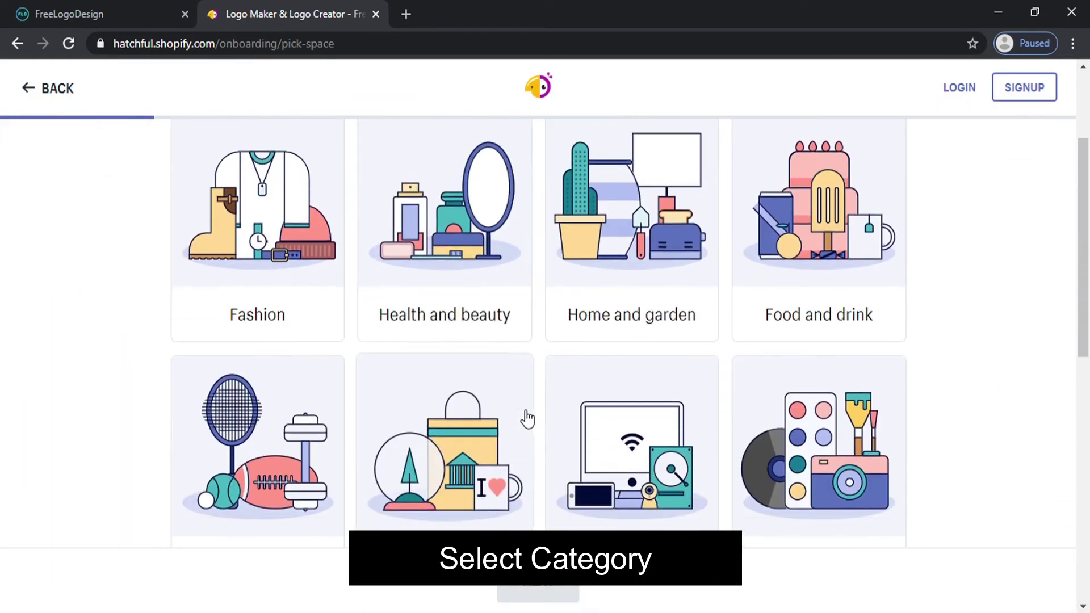
scroll(527, 419, down, 1)
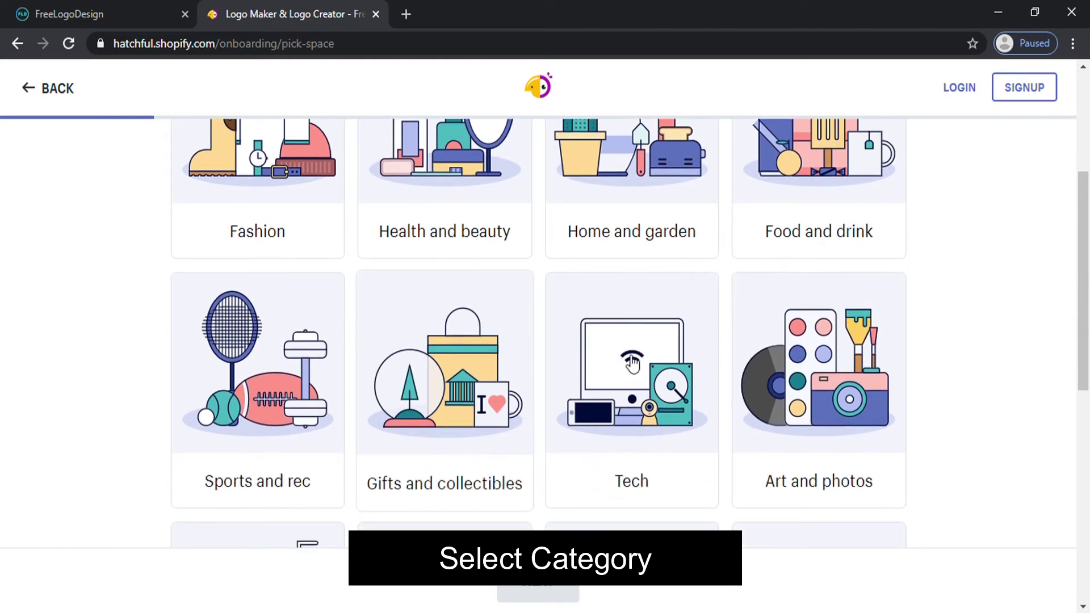
scroll(807, 282, down, 3)
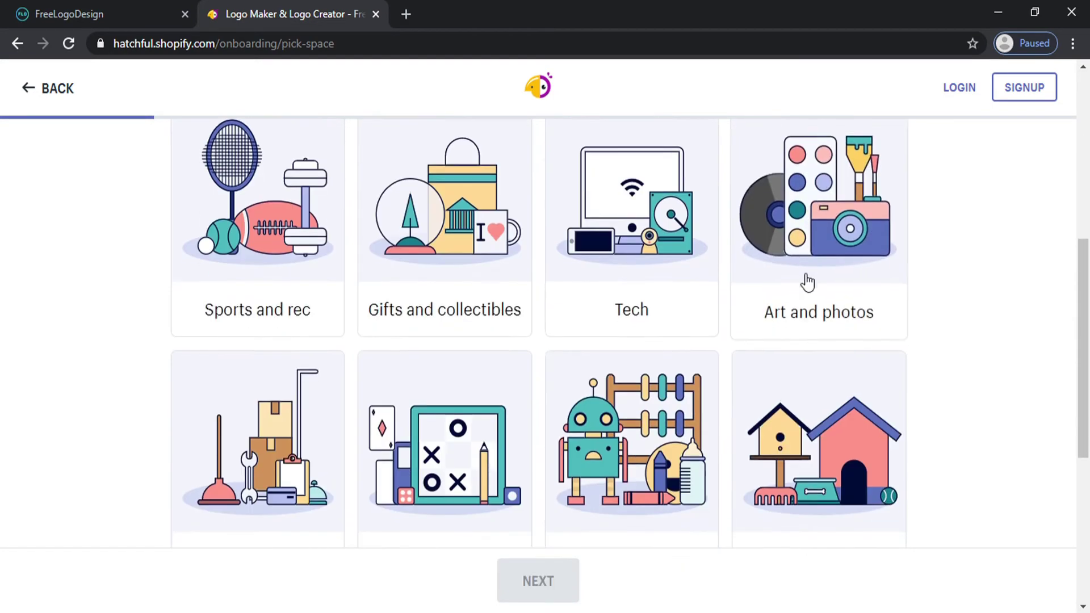
scroll(807, 282, down, 1)
scroll(620, 382, down, 2)
scroll(706, 355, up, 4)
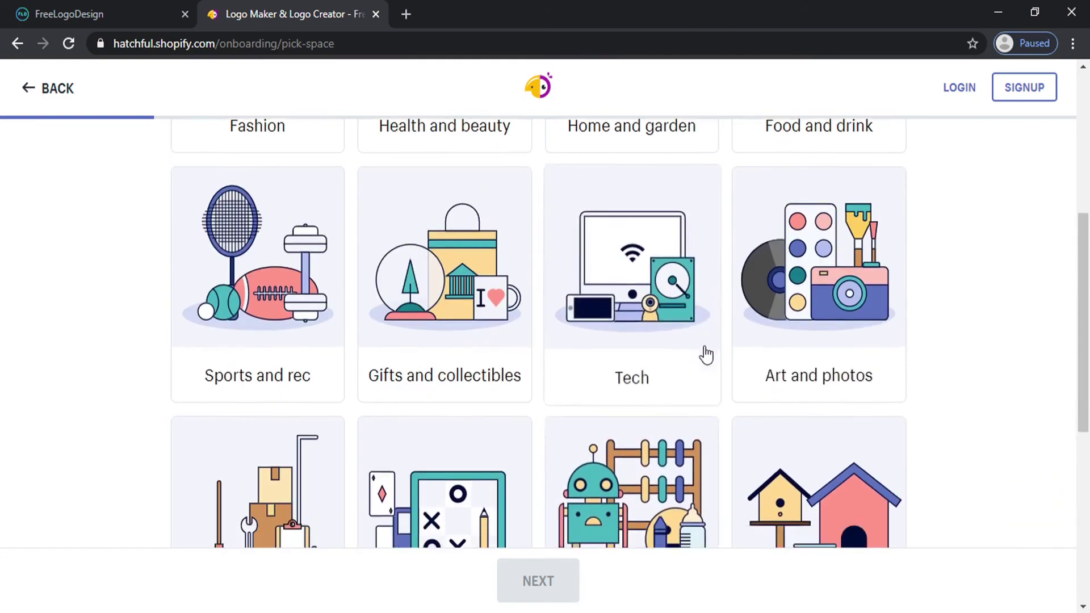
scroll(706, 355, down, 2)
scroll(741, 323, up, 1)
click(795, 223)
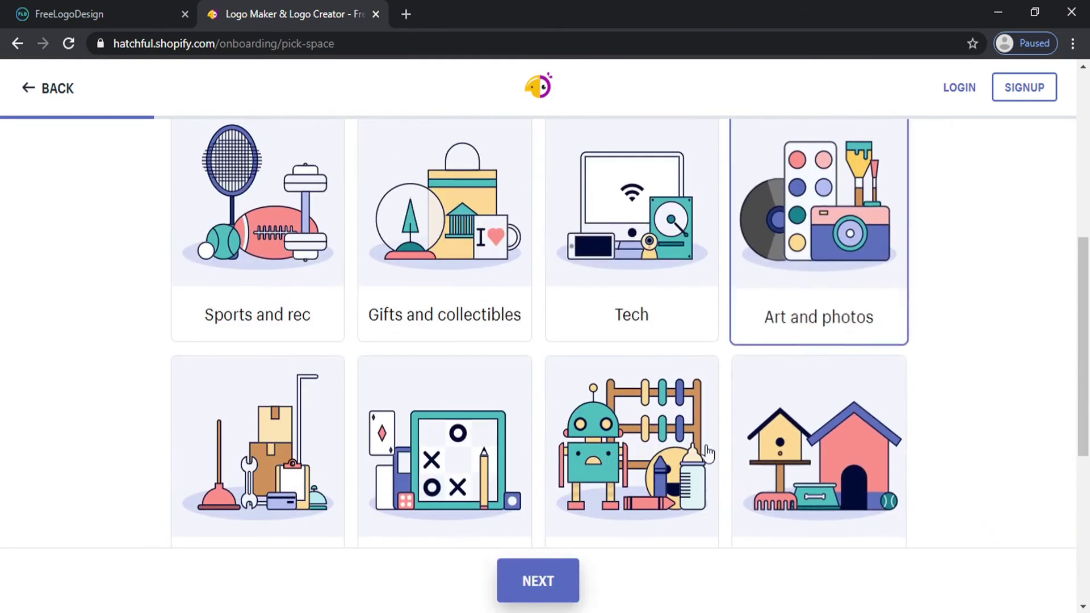
click(562, 583)
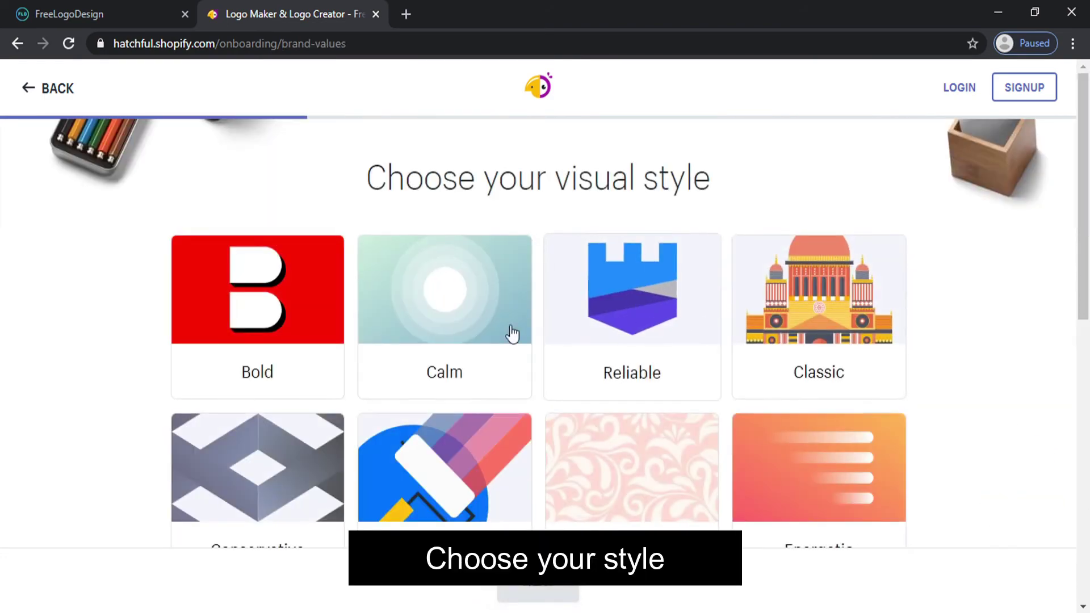
Choose Bold, Creative and Innovative as the logo's visual styles.
click(271, 318)
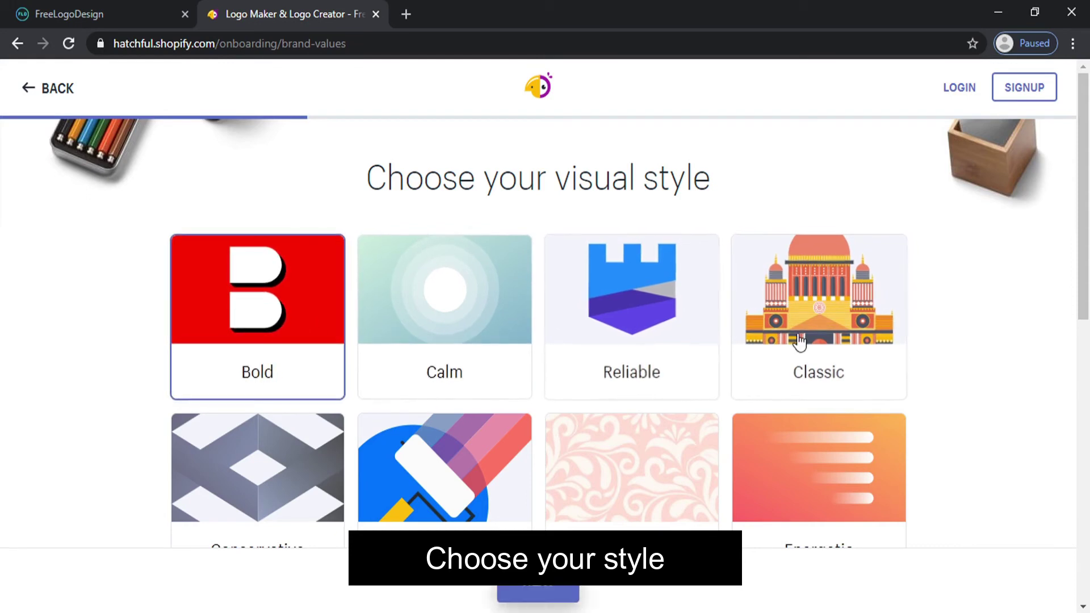
scroll(799, 340, down, 3)
click(460, 304)
scroll(510, 351, down, 3)
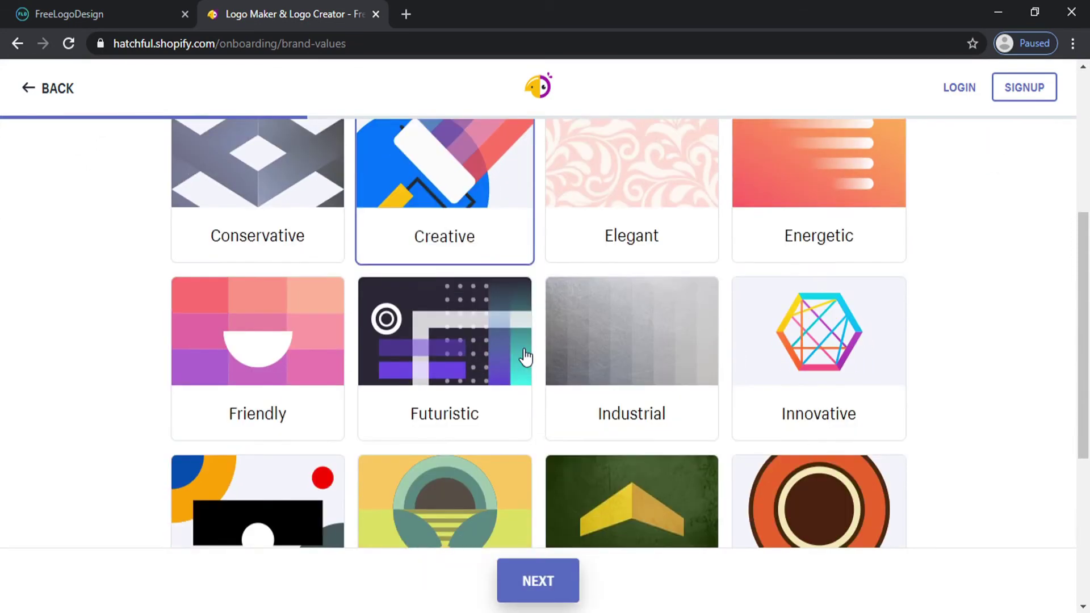
click(791, 361)
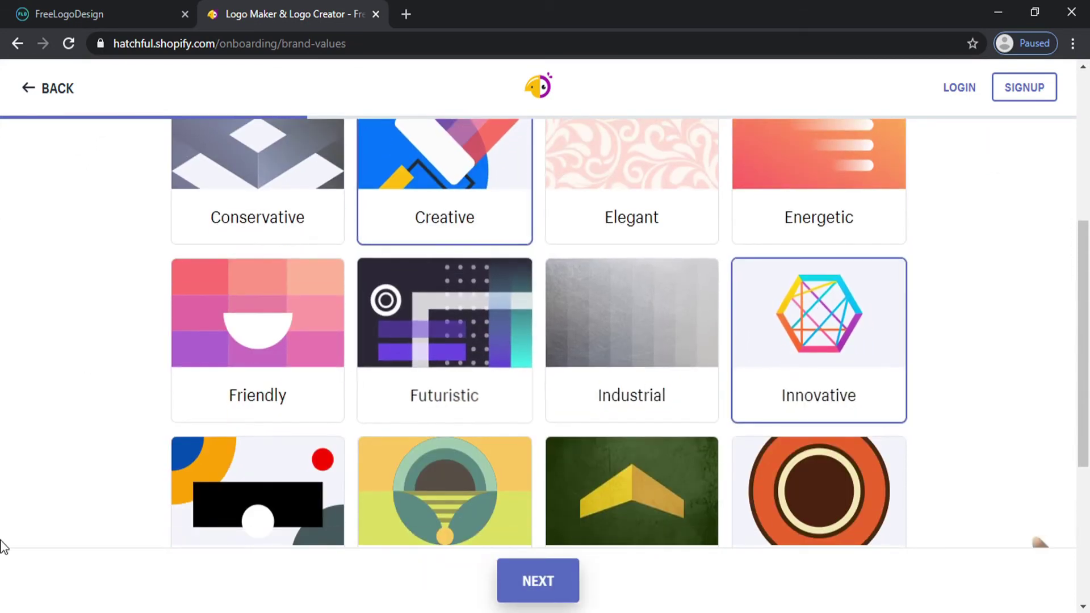
Enter PixeLearn as the business name and choose Online store or website as where the logo is used.
click(554, 597)
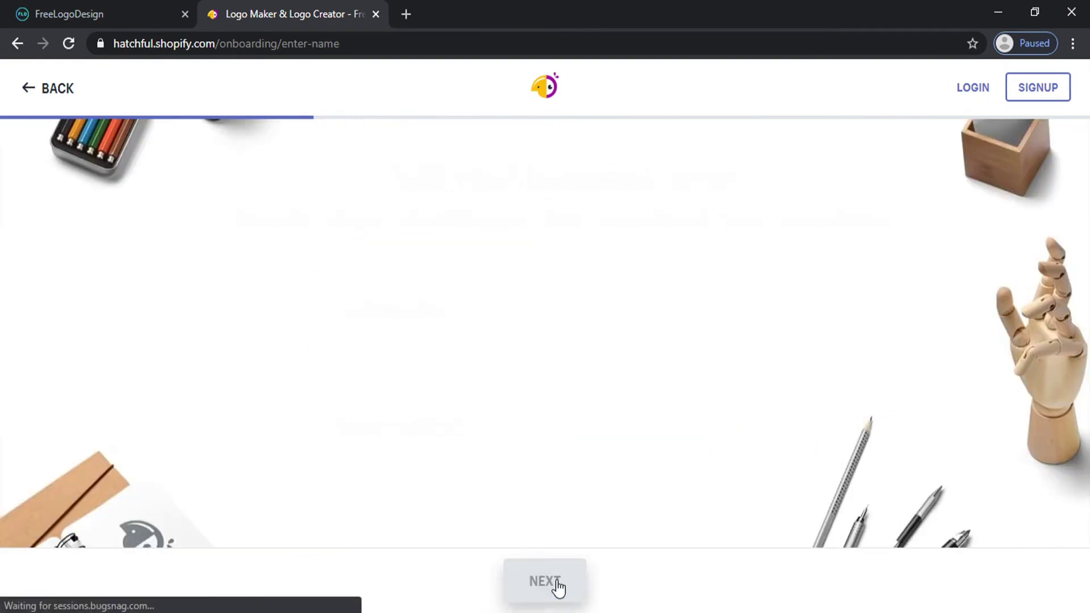
click(452, 323)
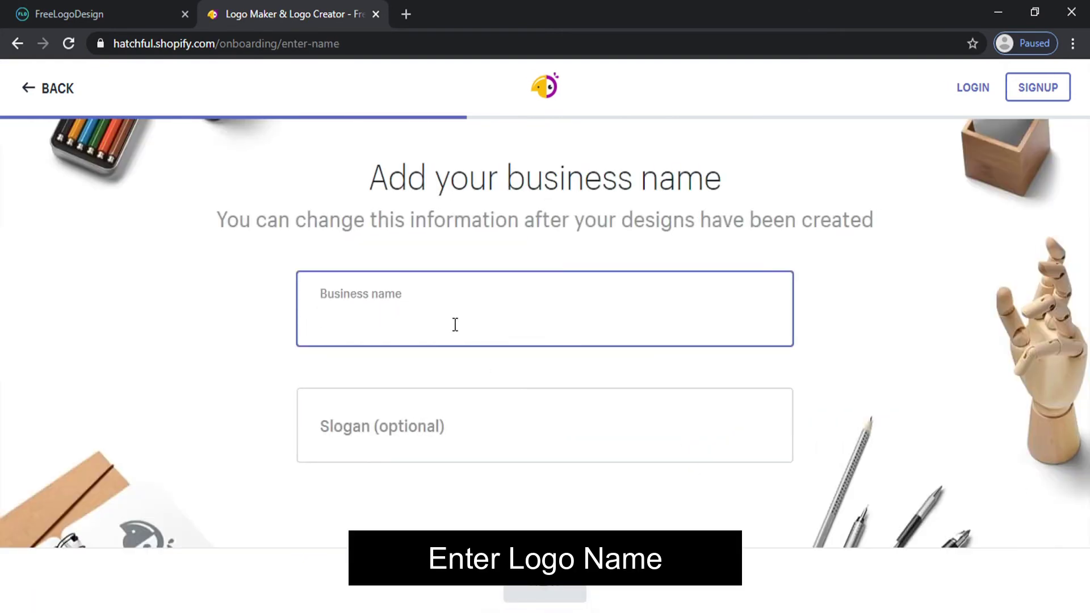
text(P)
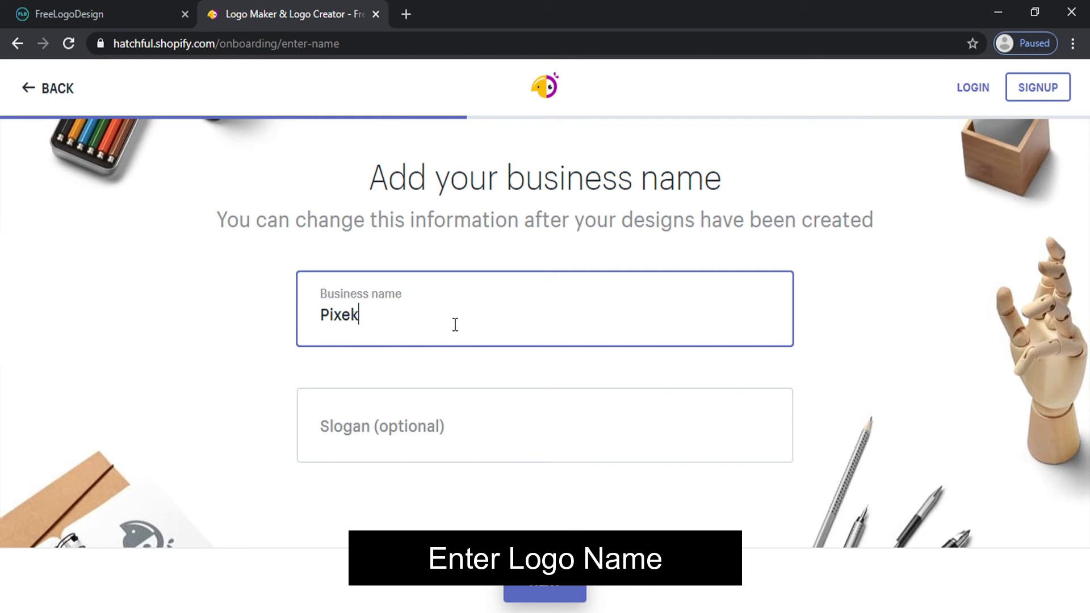
text(ixeLearn)
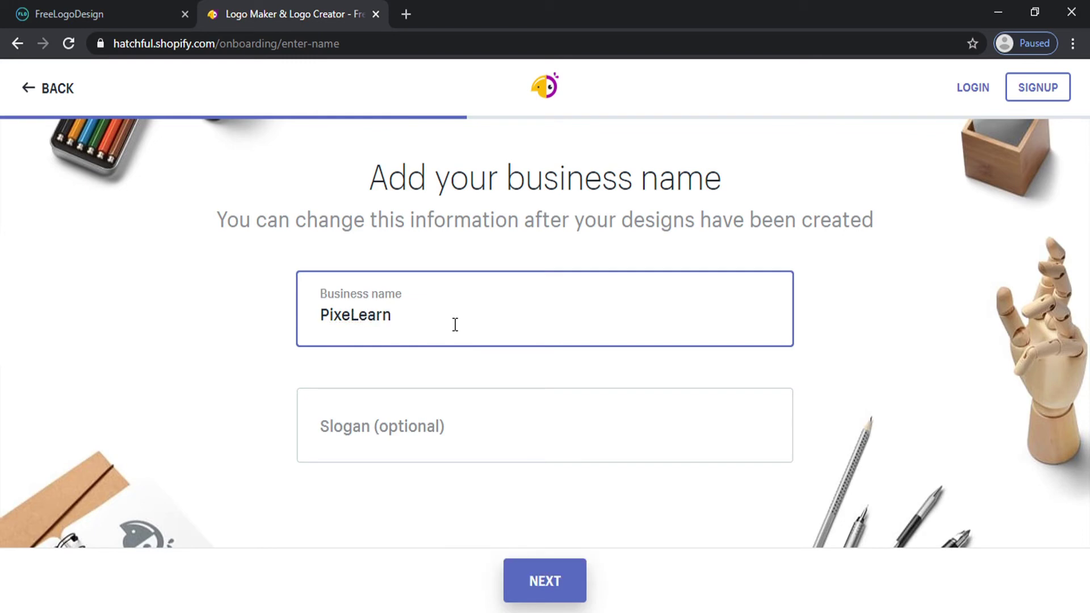
click(535, 584)
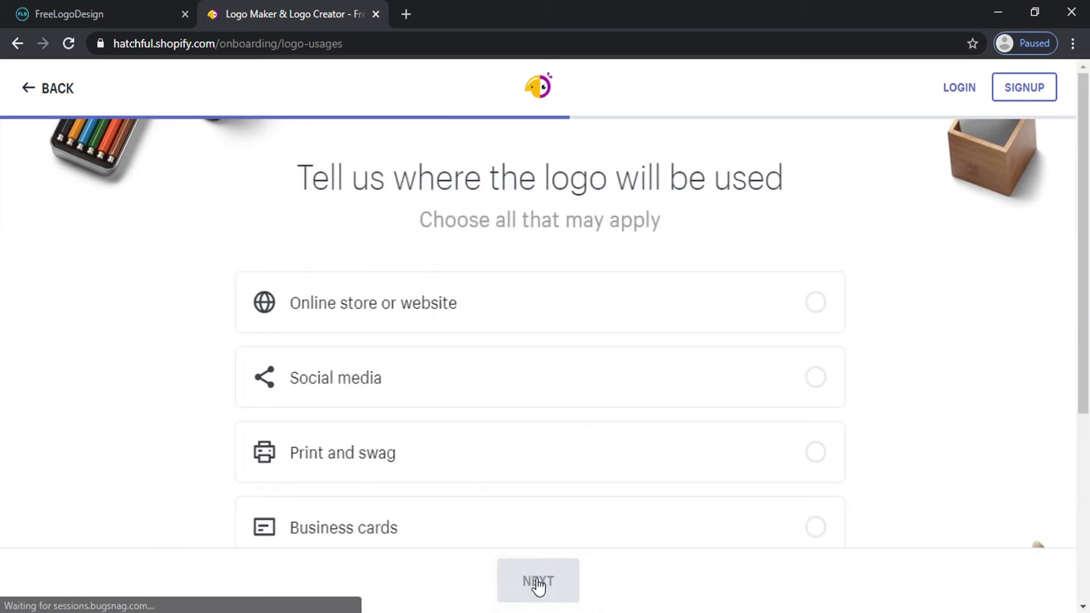
click(321, 304)
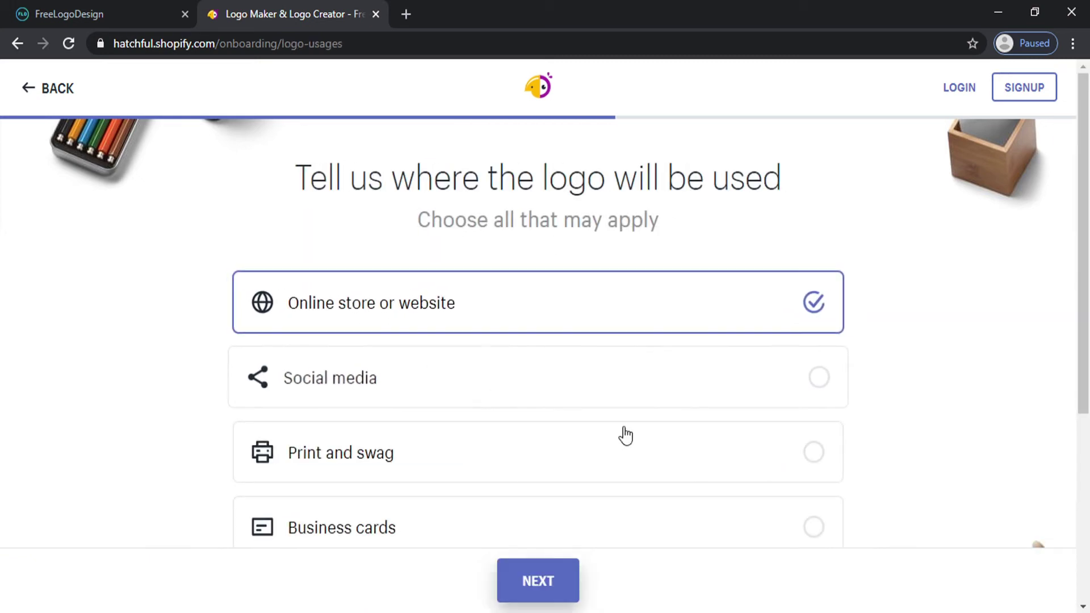
click(565, 586)
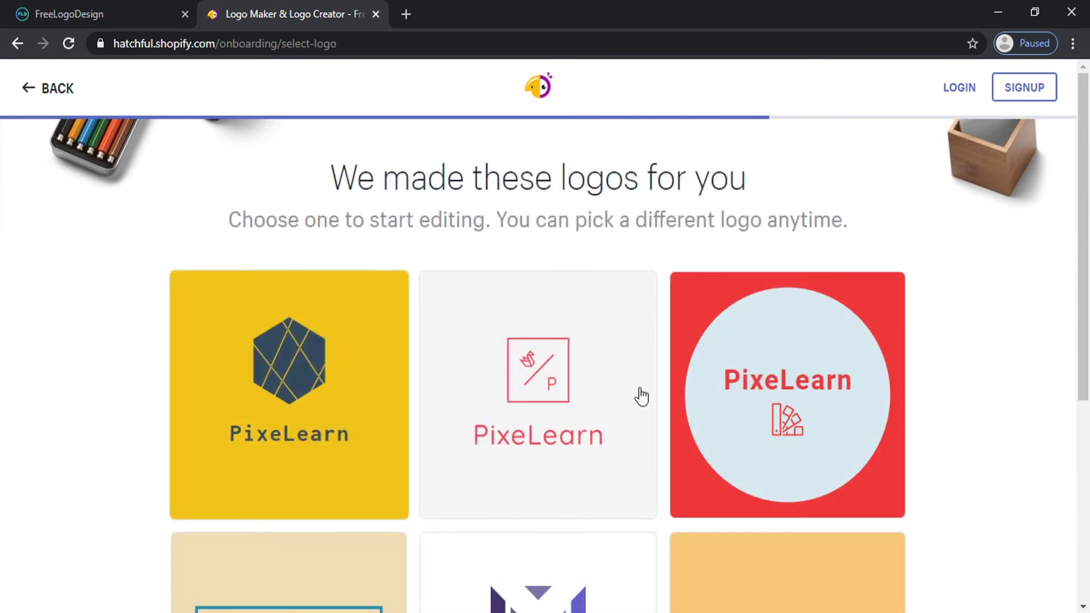
Browse the generated logos and choose the yellow PixeLearn design with the video camera and stars for editing.
scroll(573, 321, down, 2)
scroll(573, 321, down, 5)
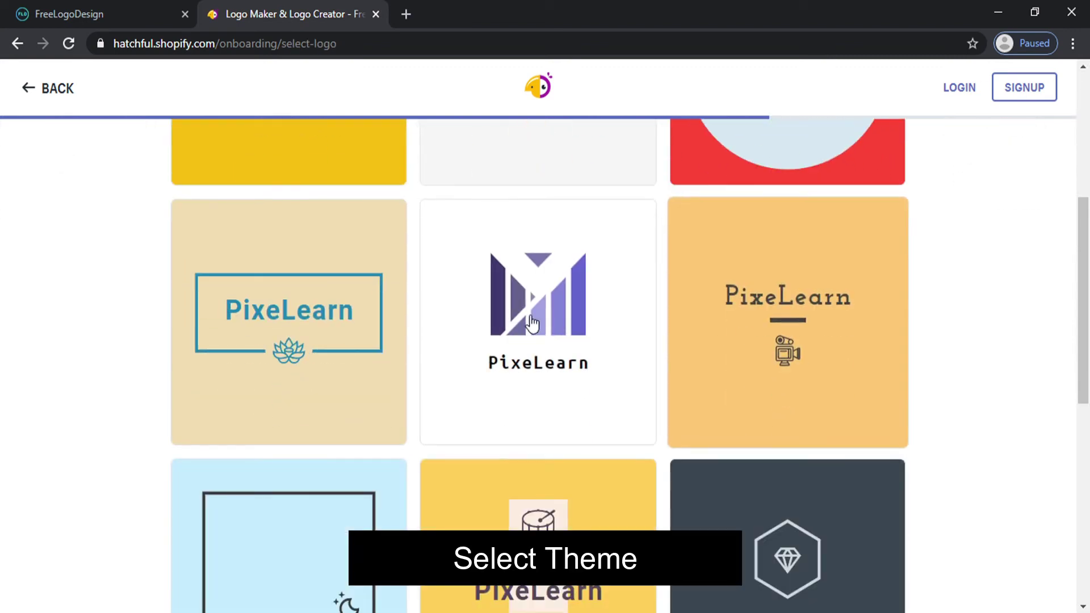
scroll(812, 349, down, 2)
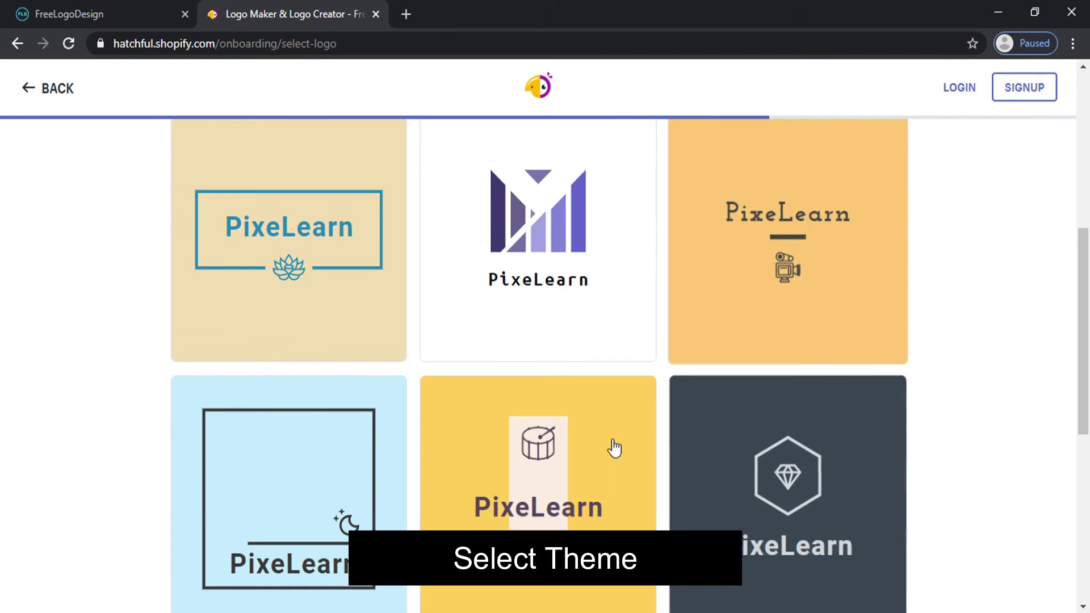
scroll(715, 423, down, 4)
scroll(608, 407, down, 6)
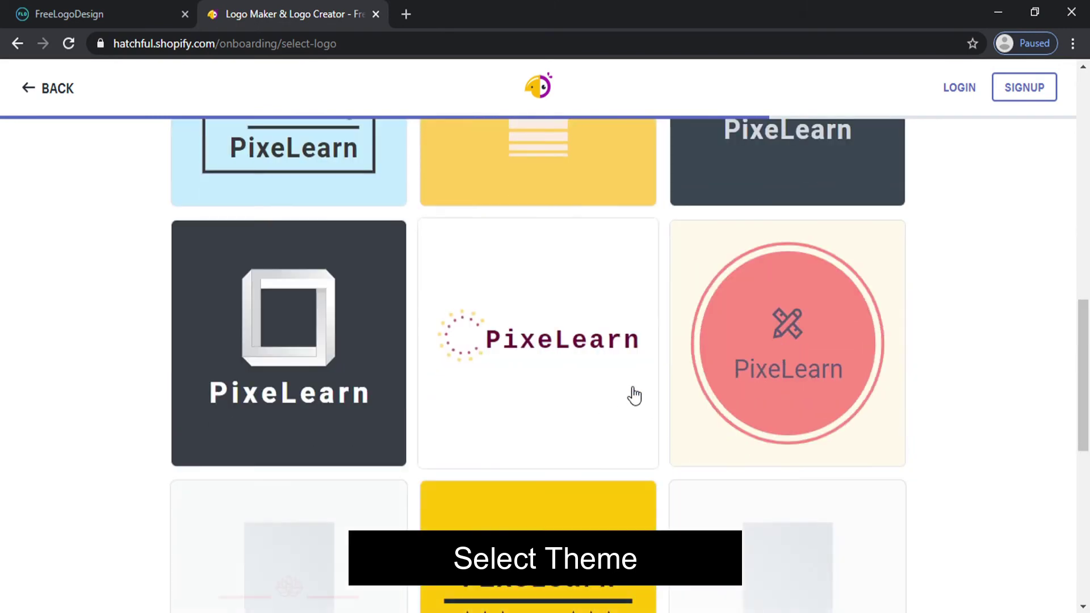
scroll(632, 394, down, 2)
scroll(634, 395, down, 3)
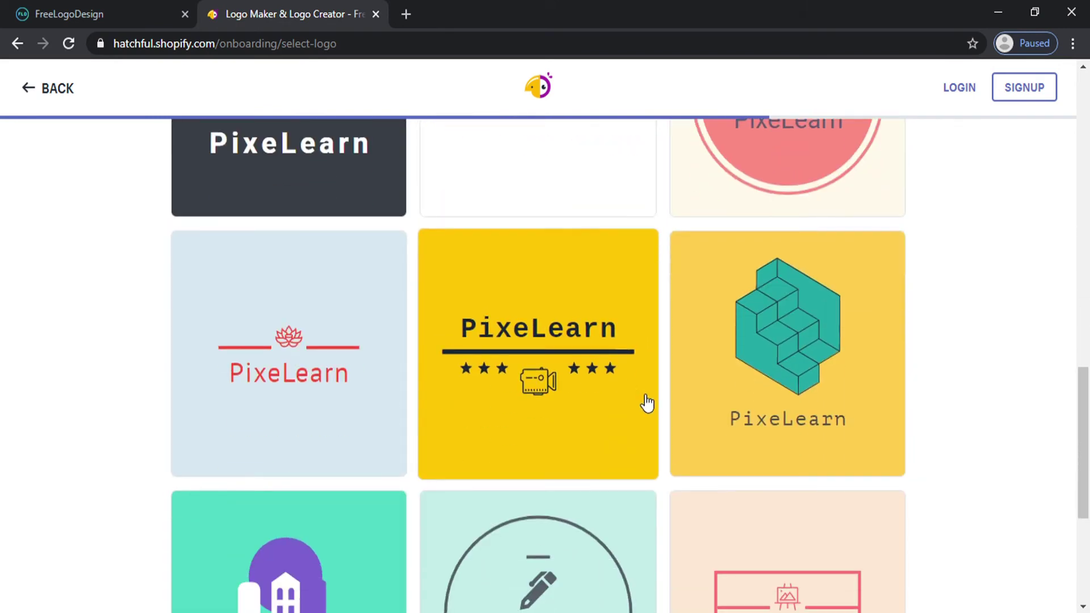
scroll(638, 440, down, 4)
scroll(638, 440, up, 4)
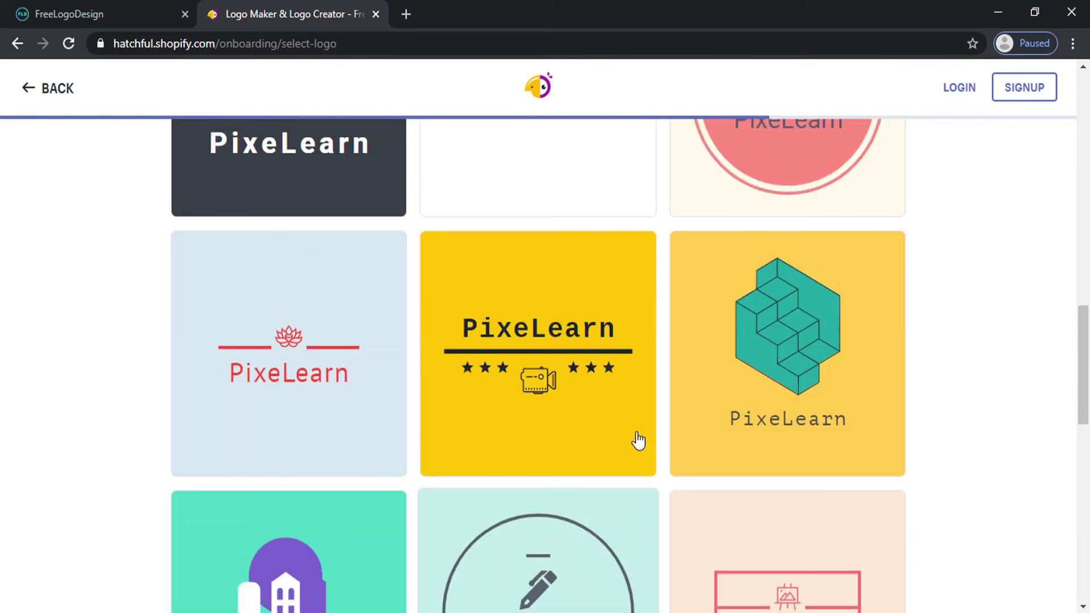
scroll(638, 440, down, 4)
scroll(638, 440, down, 3)
scroll(632, 440, up, 7)
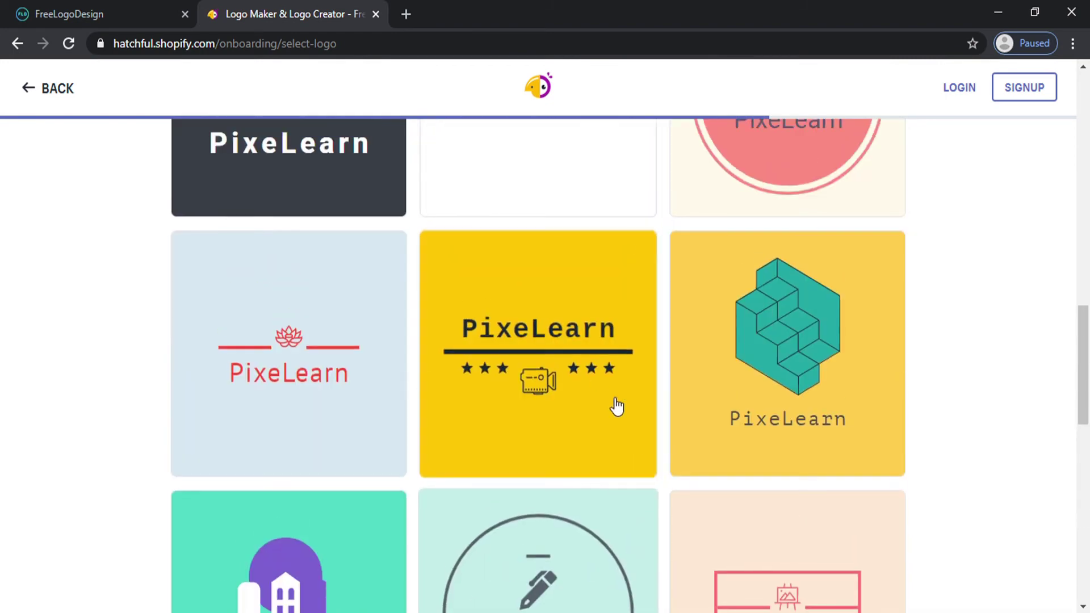
click(507, 339)
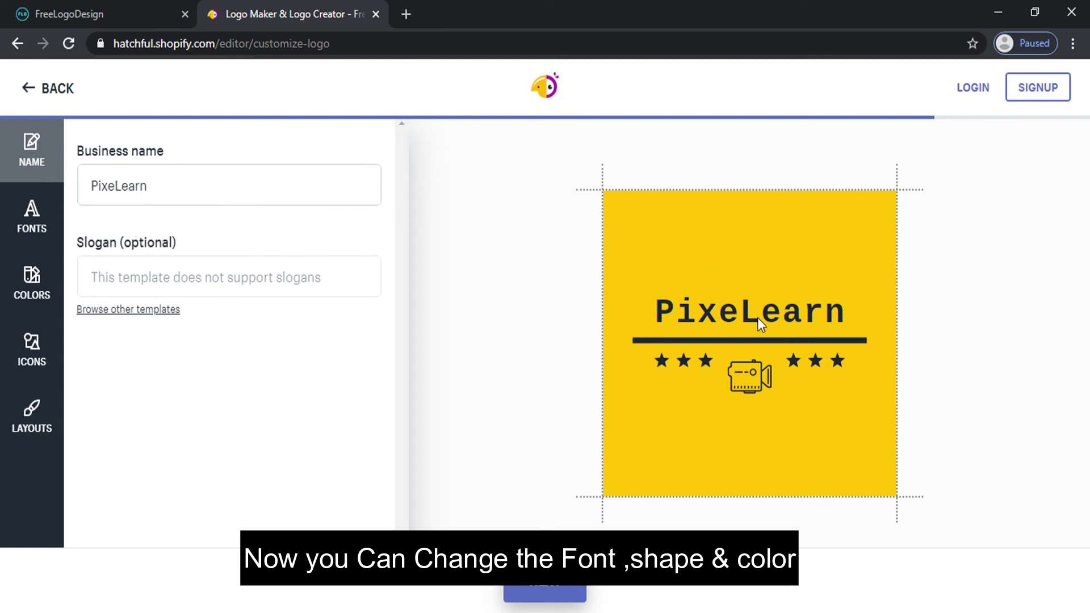
Filter the fonts to Block and apply the narrow pixel-style font to the logo text.
click(47, 229)
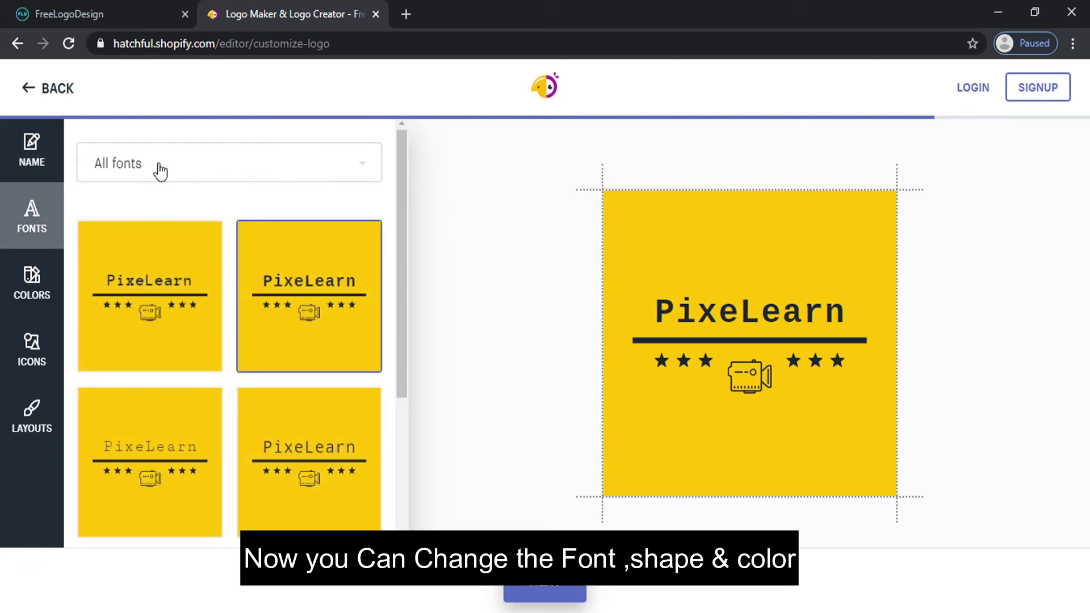
click(160, 170)
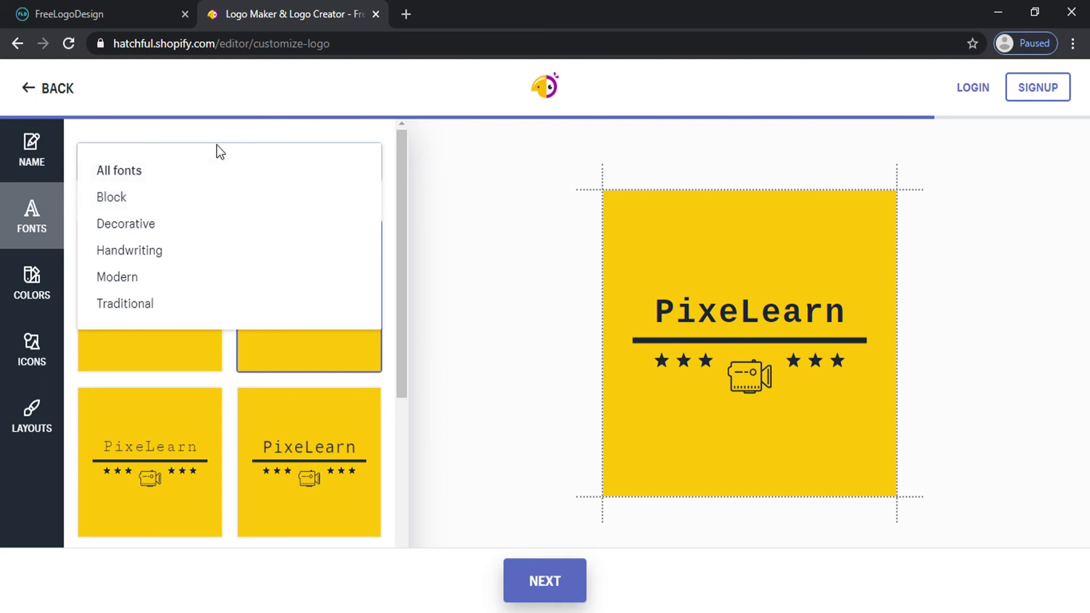
click(199, 207)
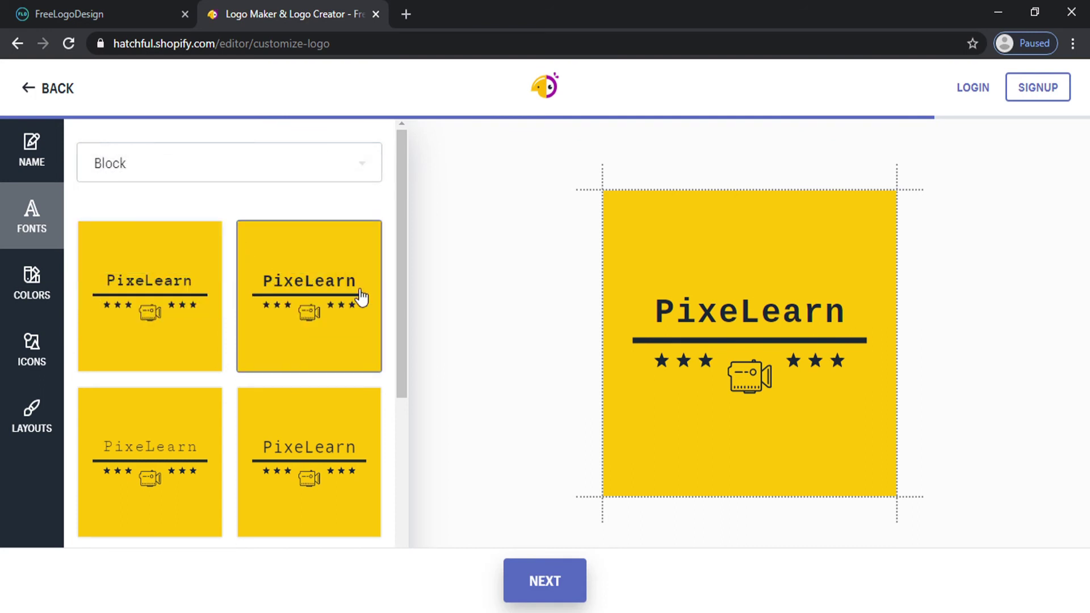
drag(400, 312, 405, 437)
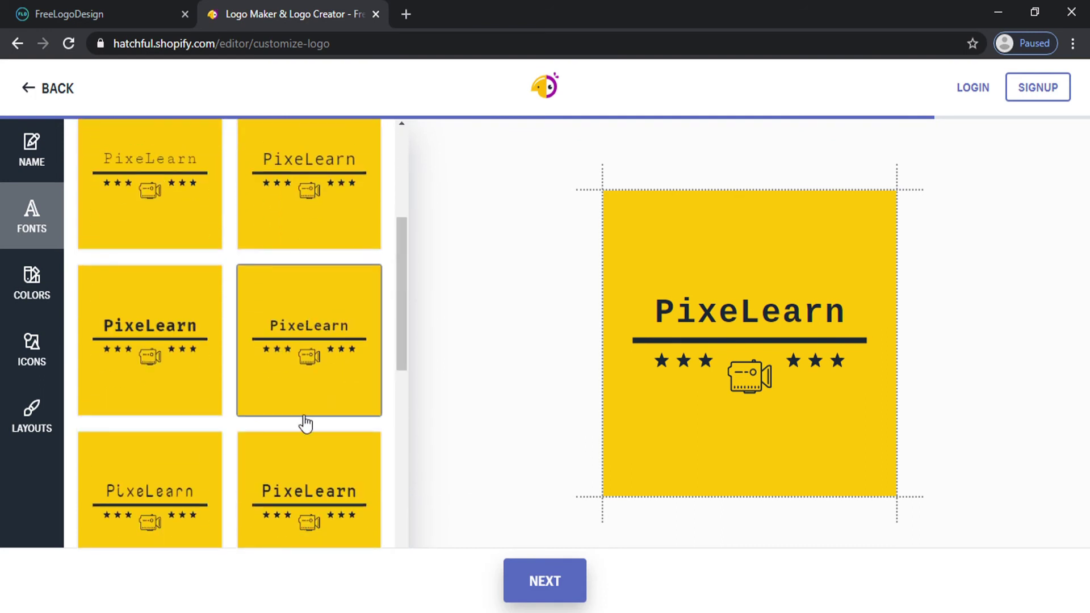
click(282, 458)
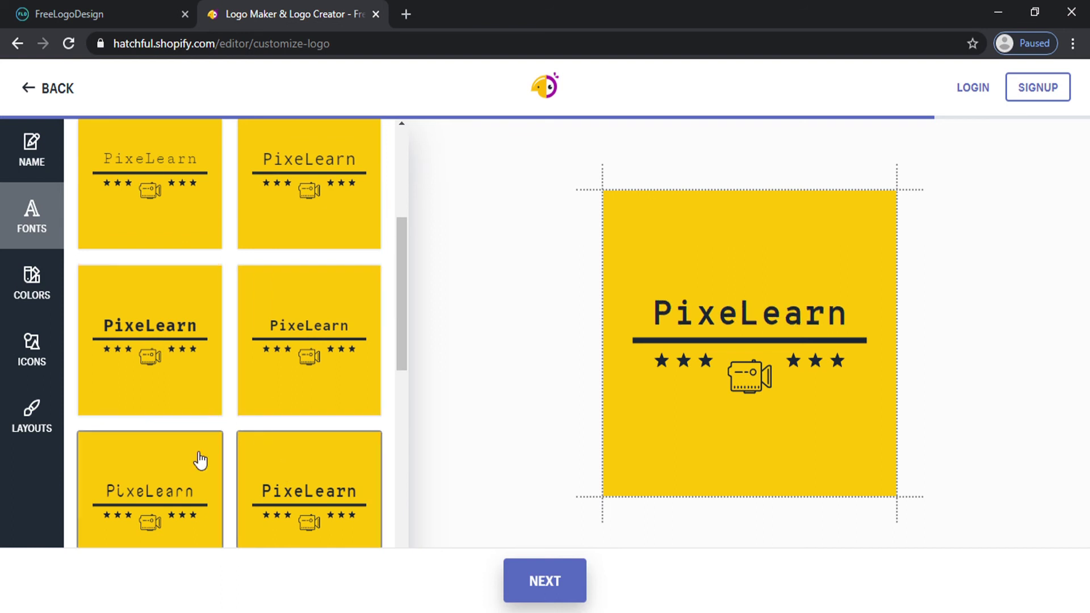
scroll(200, 458, down, 3)
scroll(215, 454, down, 2)
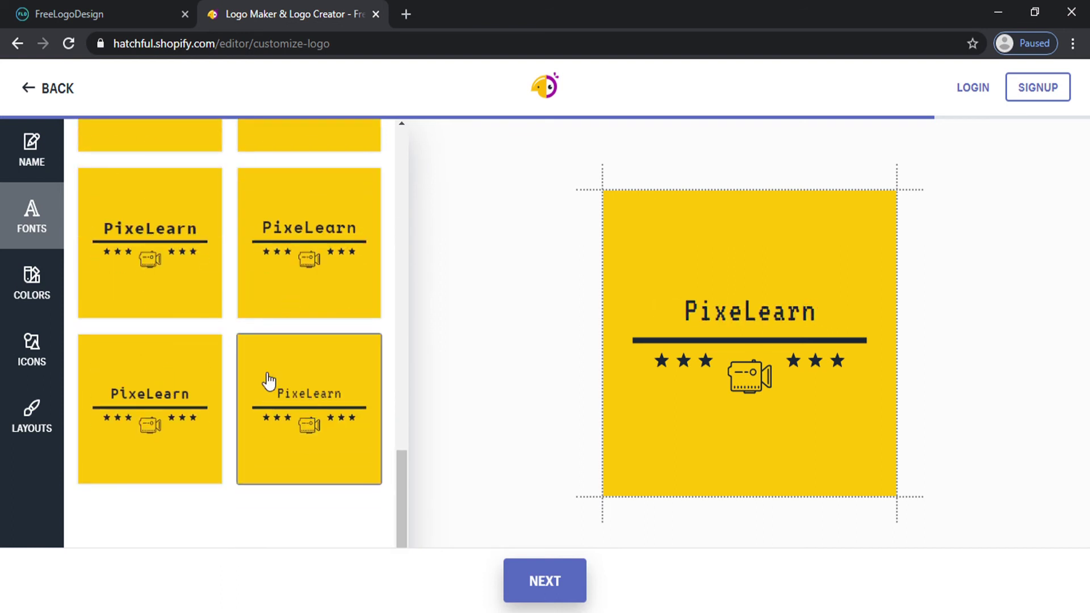
Try the light blue with purple, charcoal, slate and bright turquoise color schemes on the logo.
click(55, 280)
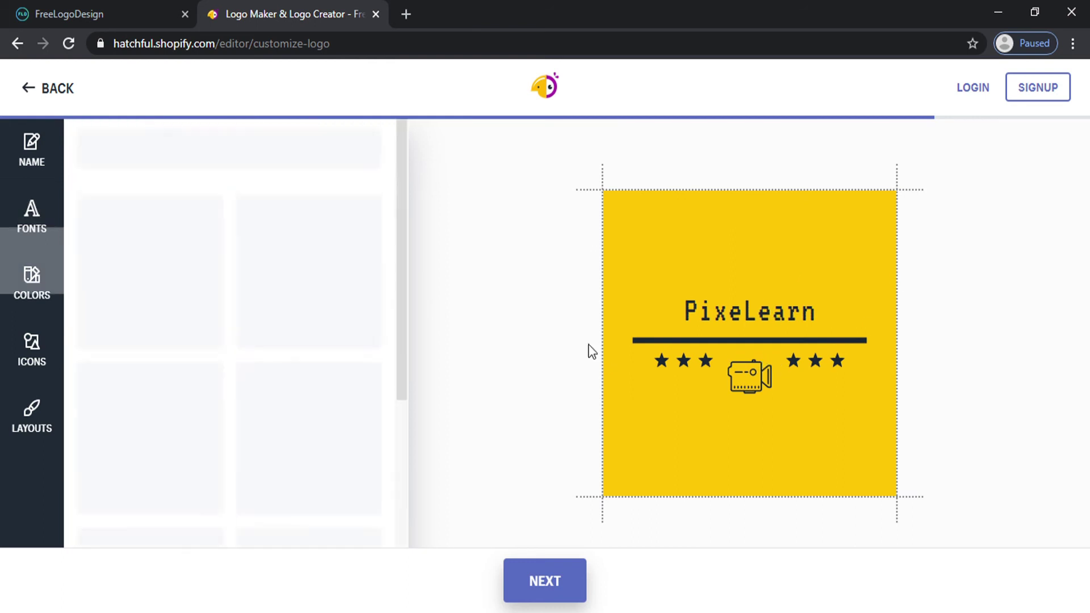
click(304, 280)
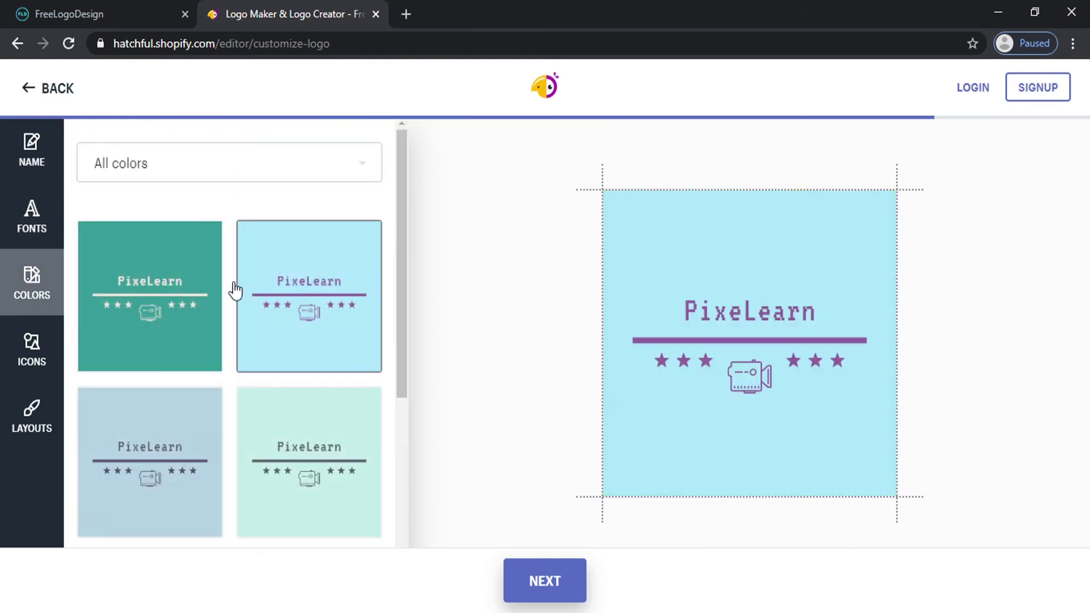
scroll(219, 382, down, 4)
click(250, 361)
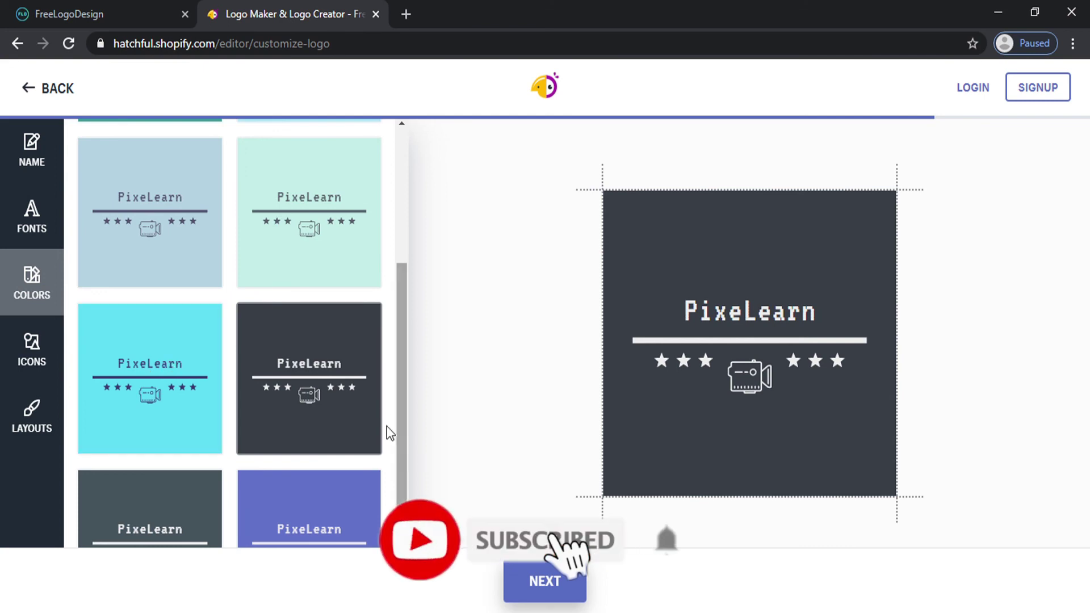
scroll(227, 409, down, 2)
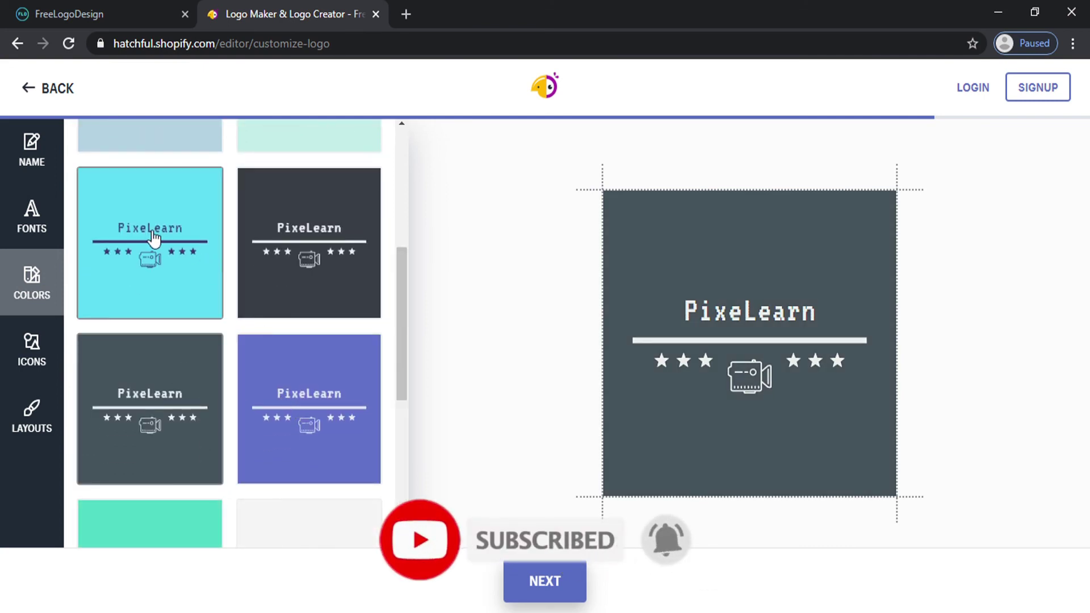
click(156, 242)
scroll(171, 387, down, 6)
click(304, 341)
scroll(297, 343, down, 5)
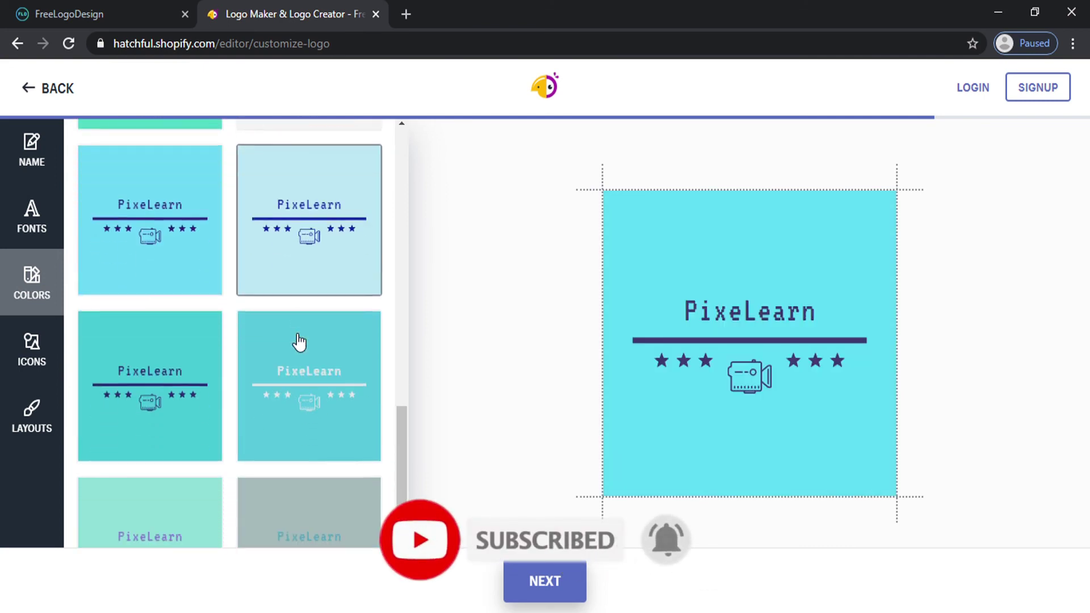
Apply the dark charcoal color scheme with white artwork to the logo.
scroll(300, 355, up, 8)
scroll(302, 361, up, 6)
scroll(263, 401, down, 4)
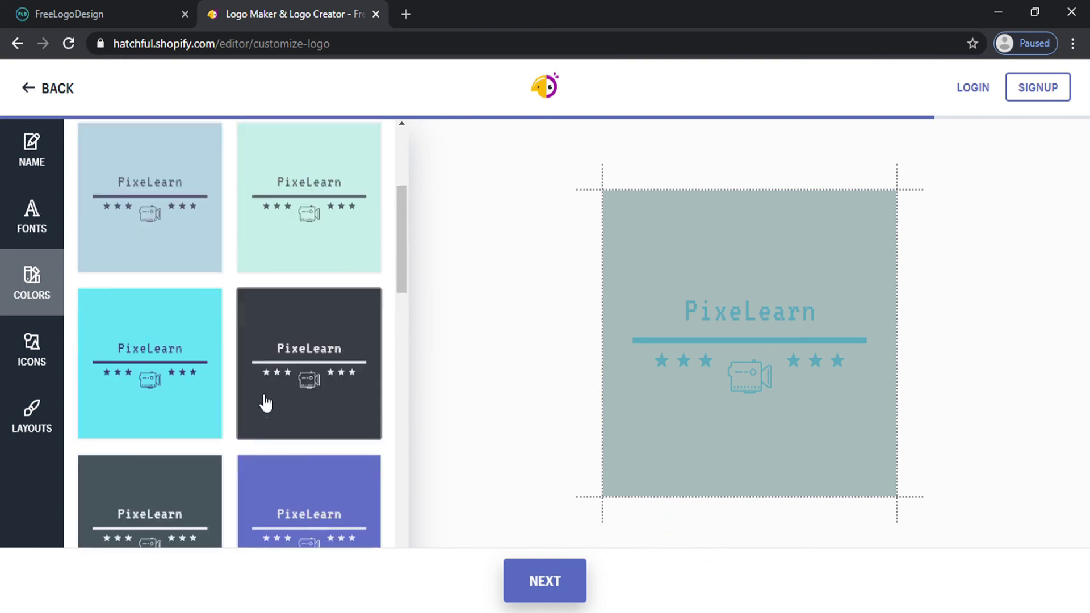
click(280, 212)
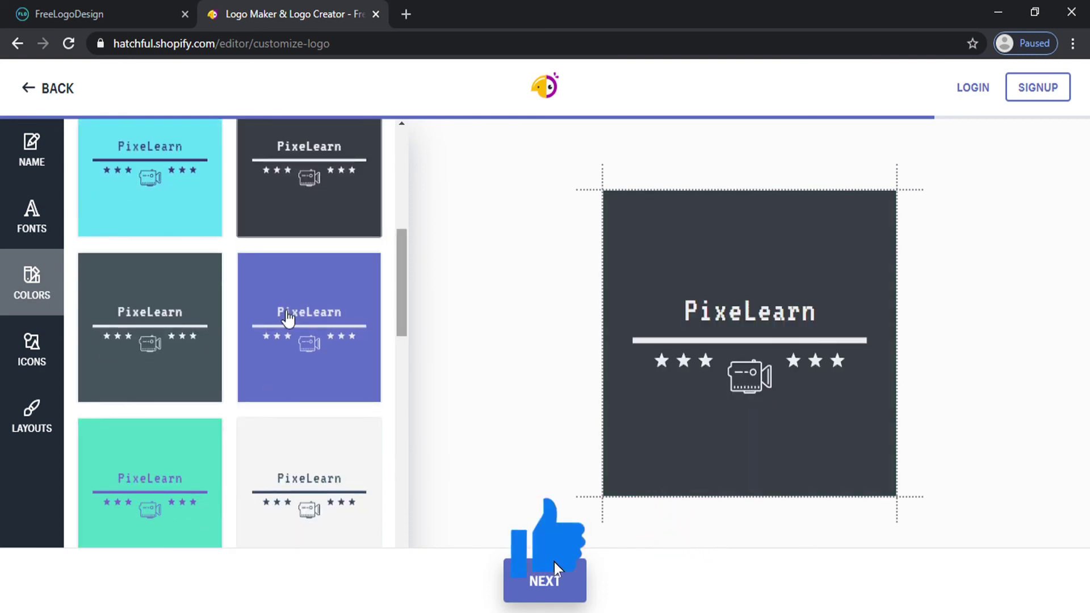
Try several icons, including the crosshair and airplane, and replace the video camera with the astronaut icon.
click(44, 350)
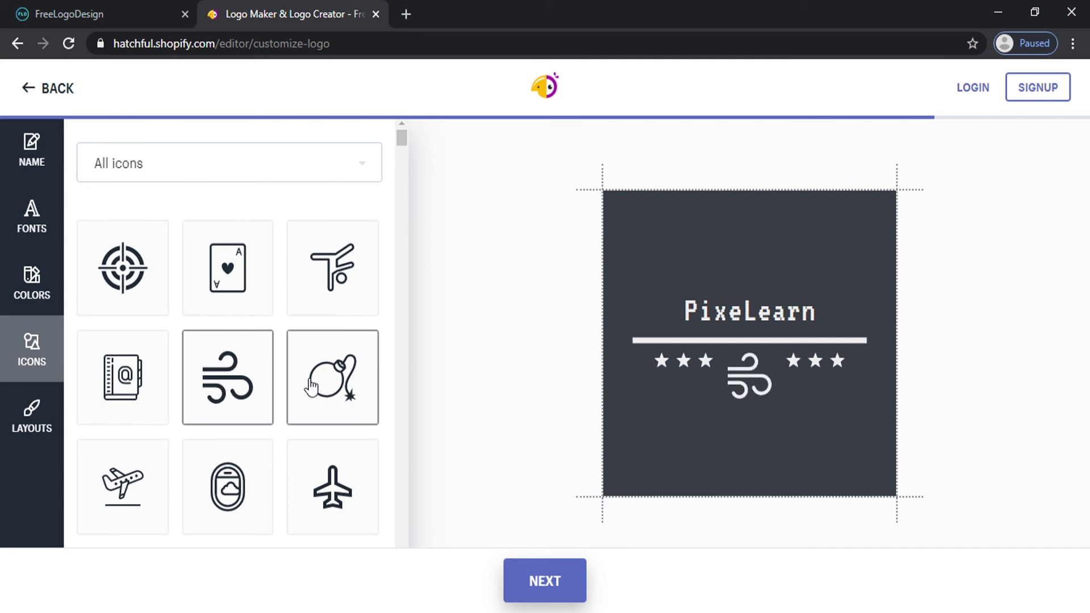
click(237, 309)
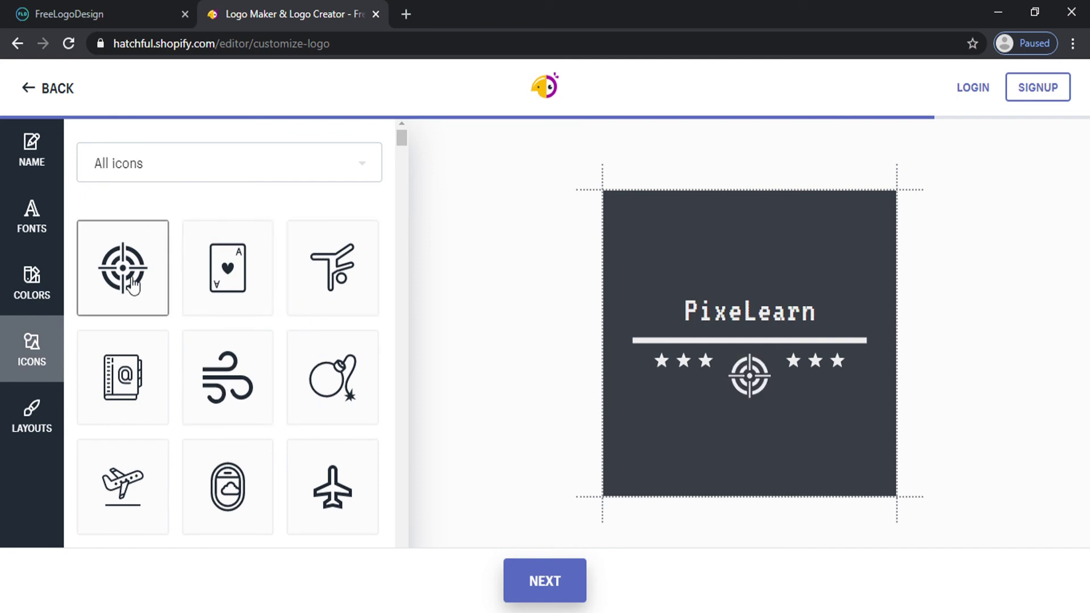
click(255, 461)
scroll(312, 467, down, 4)
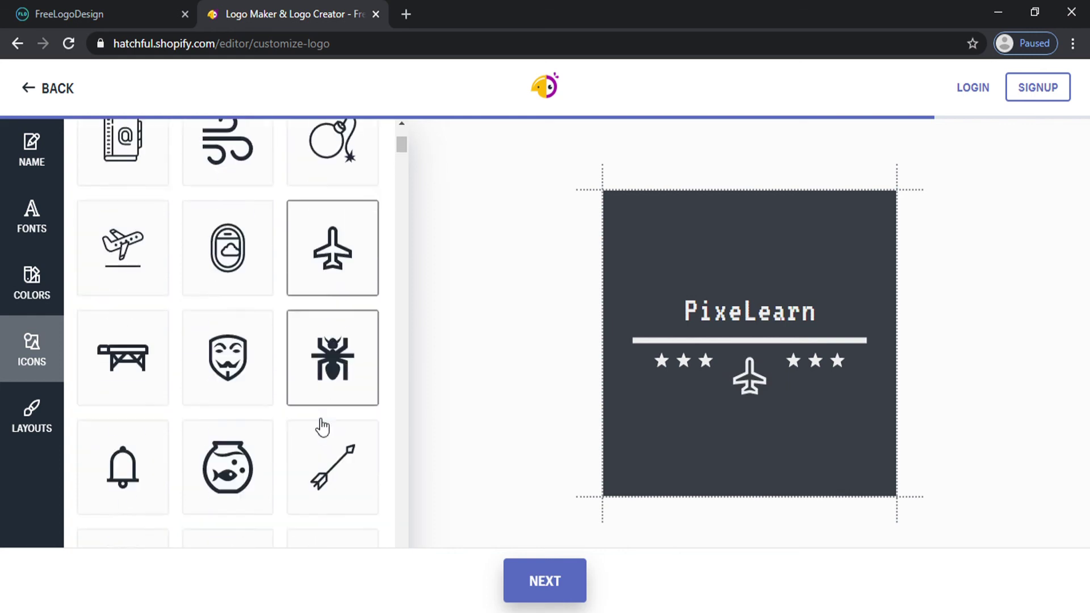
click(227, 430)
click(133, 355)
scroll(297, 339, down, 5)
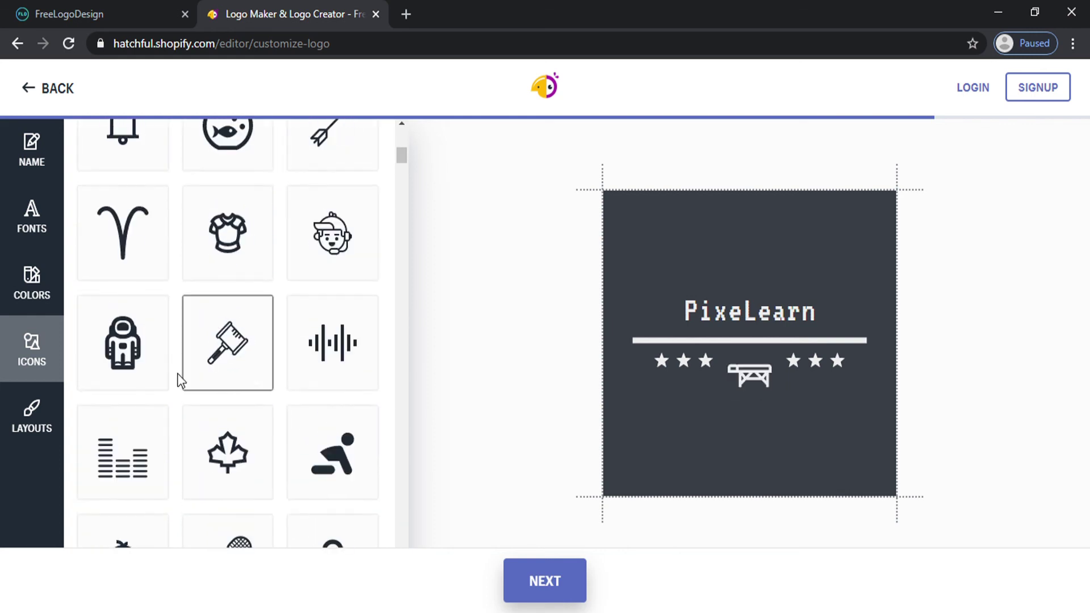
click(160, 363)
Try the layouts with short plain lines and with small square dots beside the astronaut.
click(50, 410)
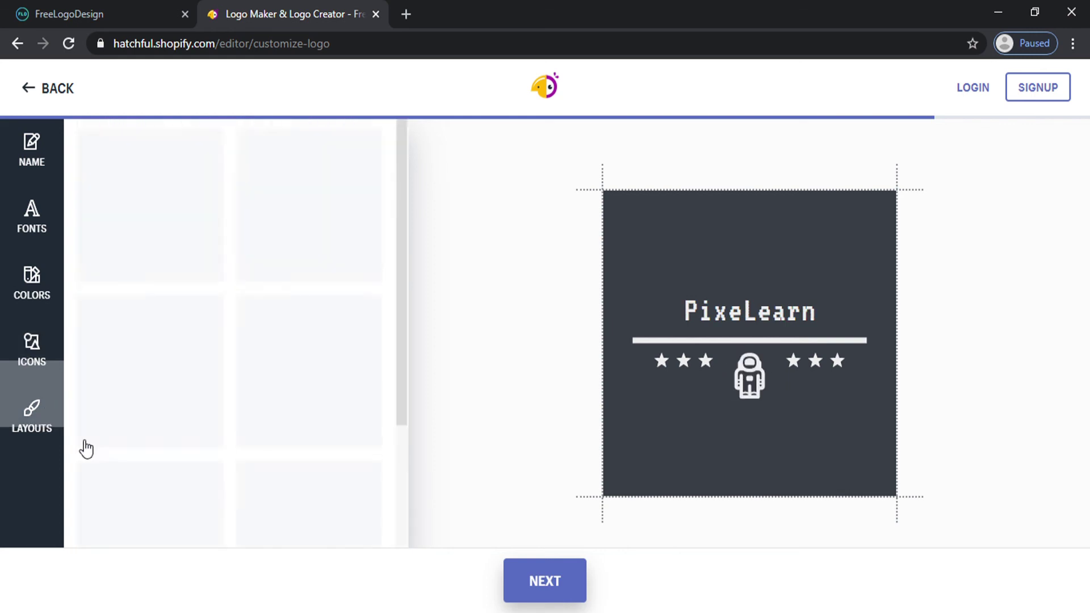
scroll(281, 312, down, 2)
scroll(282, 312, down, 2)
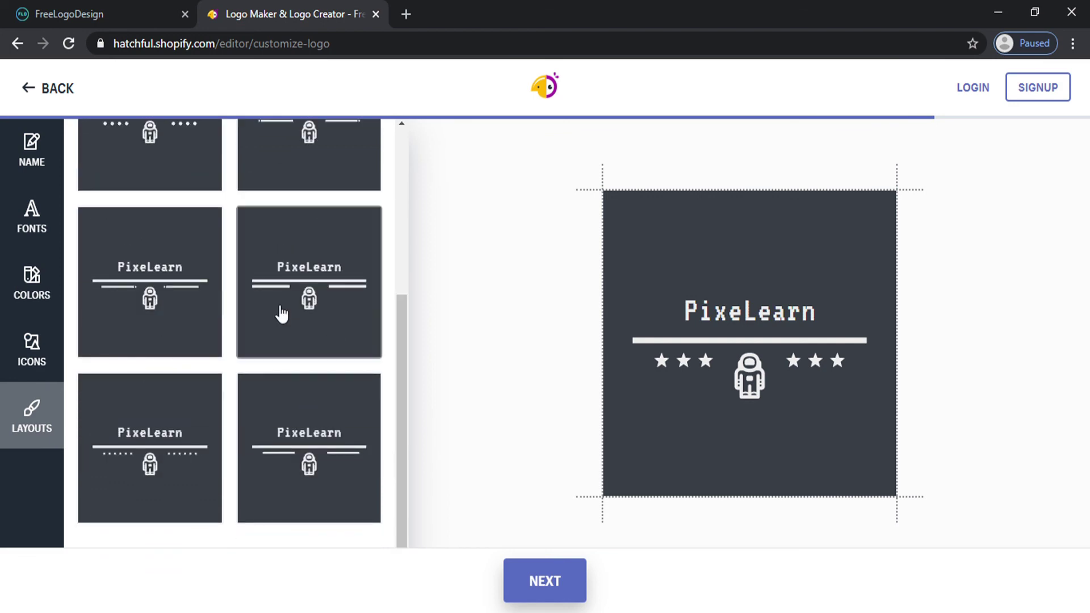
click(272, 392)
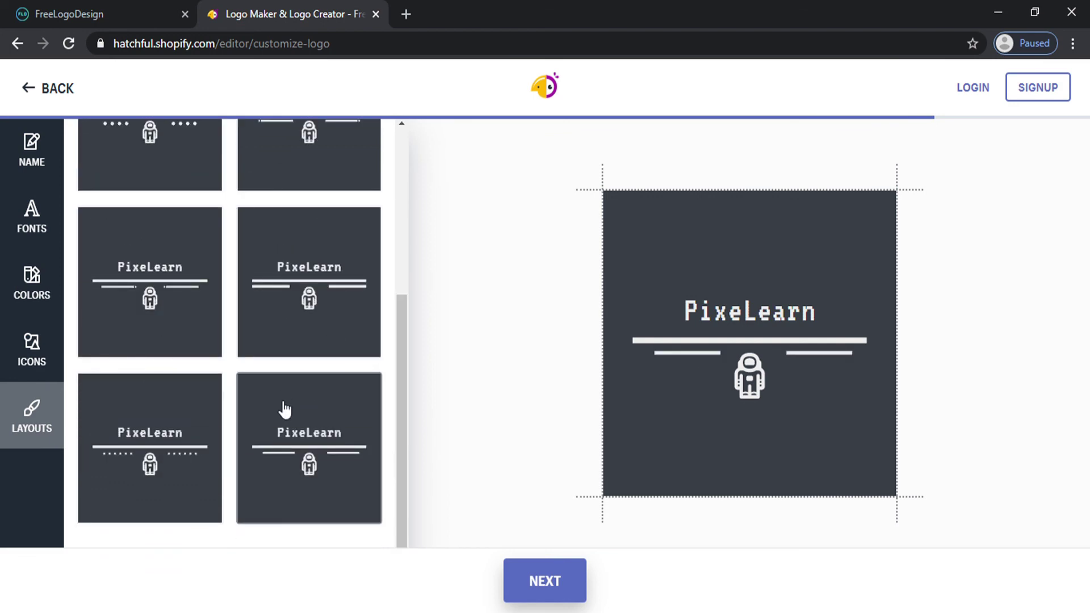
click(142, 457)
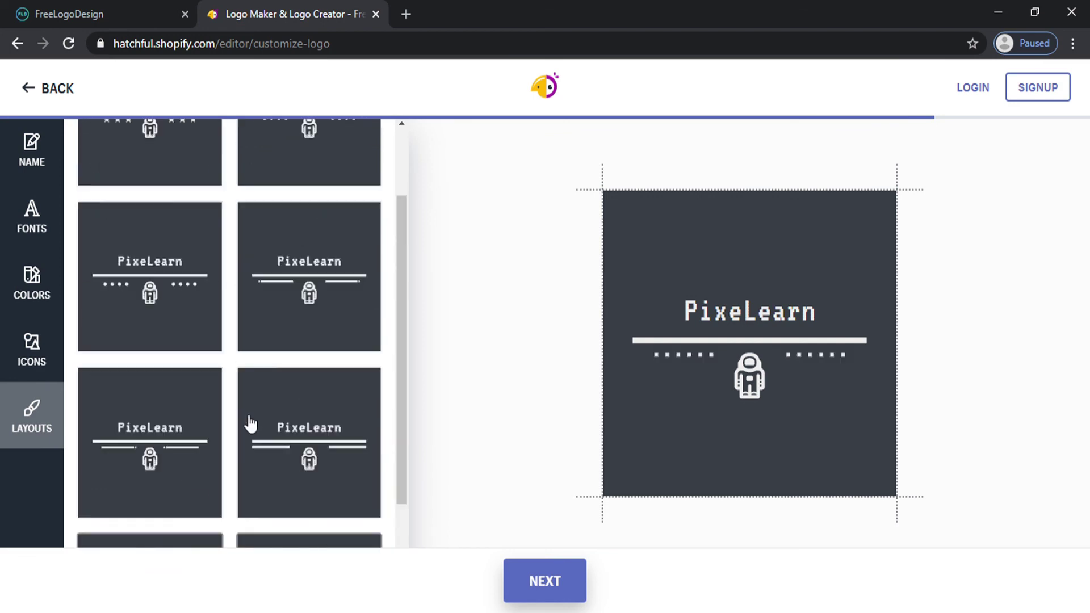
Compare the star and round-dot layouts, and apply the one whose short side lines end in a dot near the astronaut.
scroll(170, 326, up, 4)
click(194, 325)
click(168, 264)
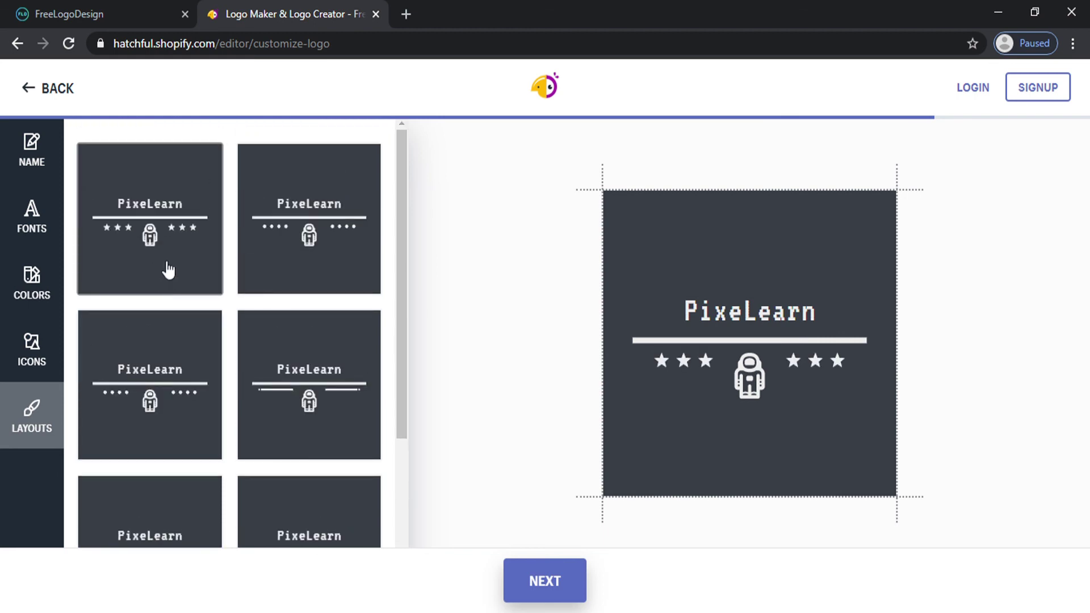
click(277, 219)
scroll(266, 300, down, 2)
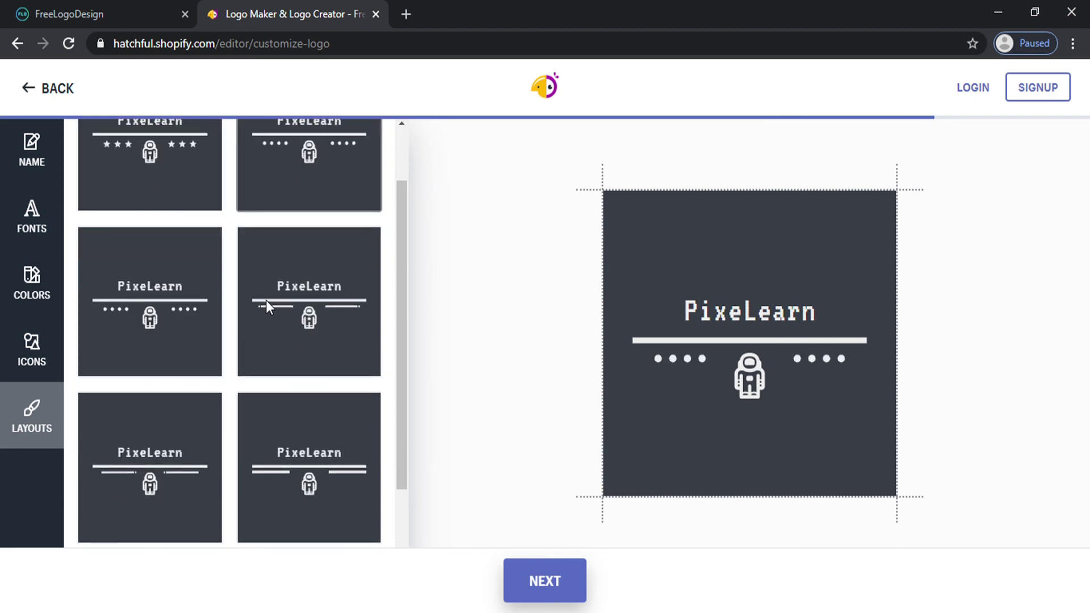
click(263, 440)
click(193, 464)
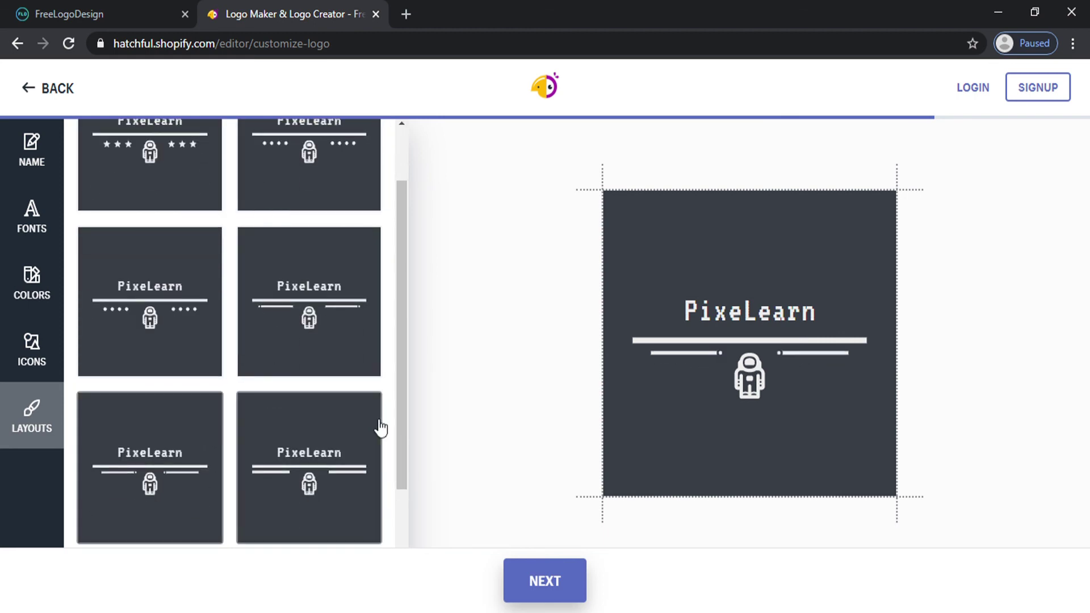
Finish customizing the logo and request its download to open the account sign-up form.
click(542, 580)
scroll(618, 559, down, 2)
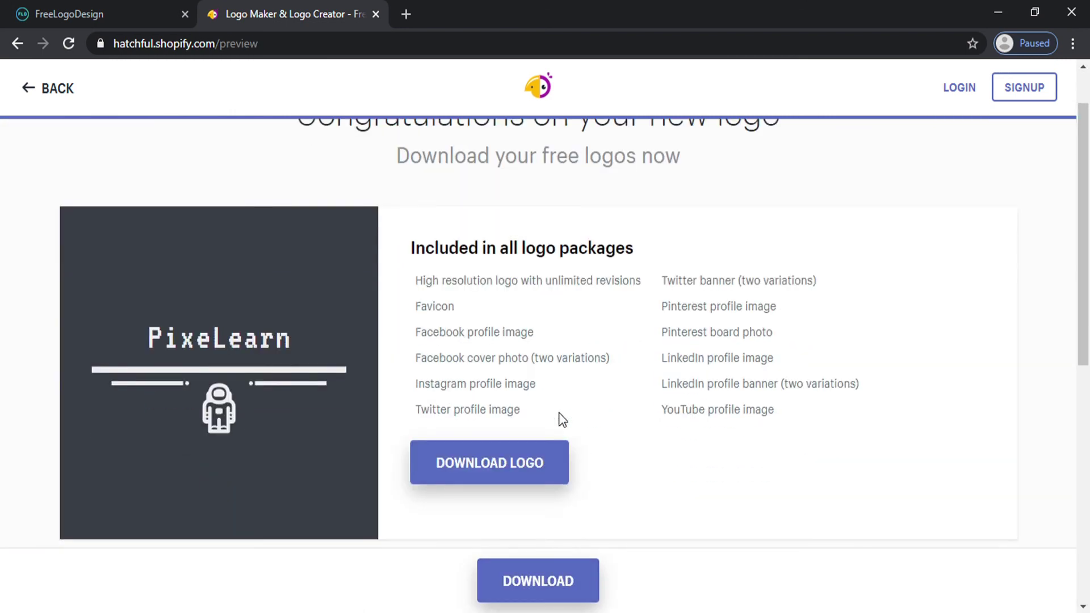
click(515, 453)
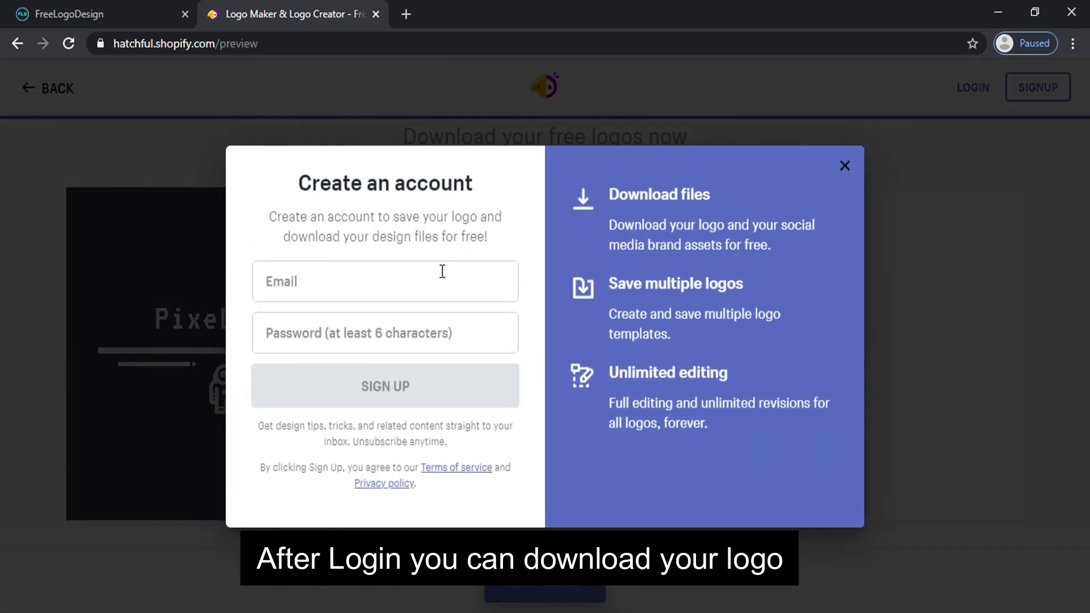